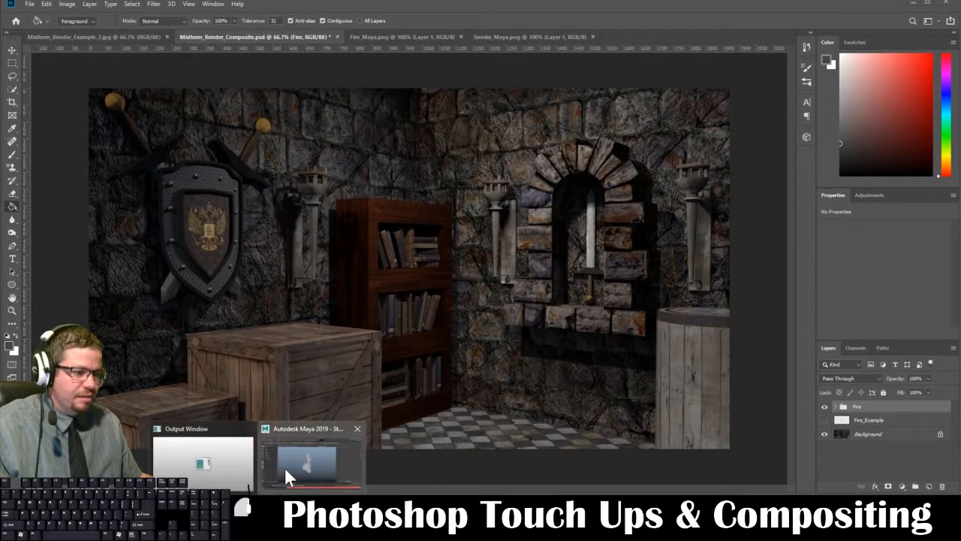
# Step: Switch to Maya, put the render window away, and set Maya Software as the renderer in the render settings
pyautogui.click(284, 466)
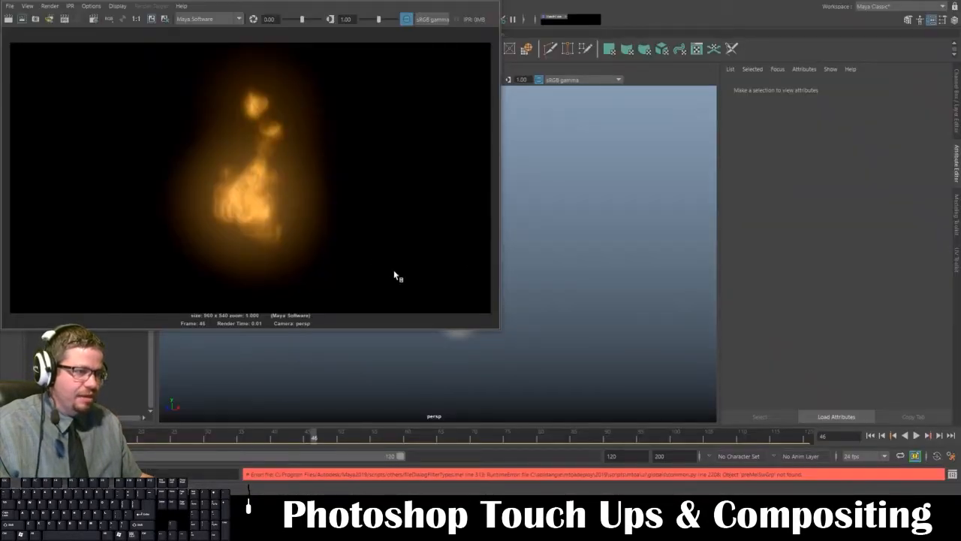
pyautogui.click(488, 0)
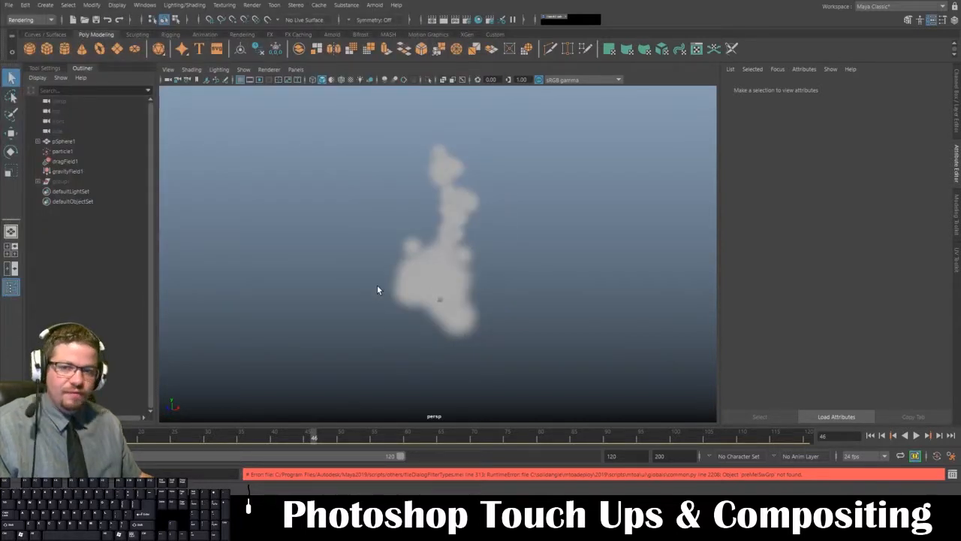
pyautogui.click(358, 193)
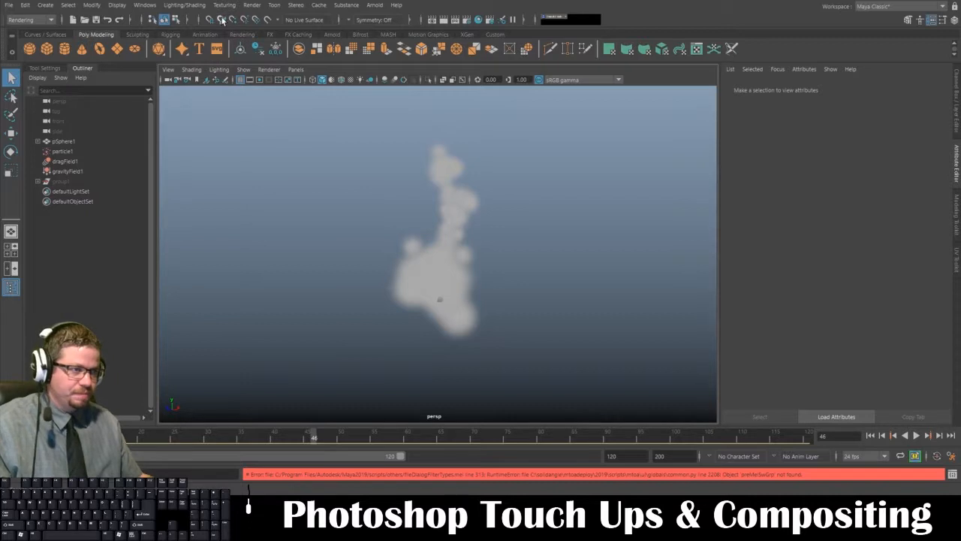
pyautogui.click(253, 5)
pyautogui.click(261, 30)
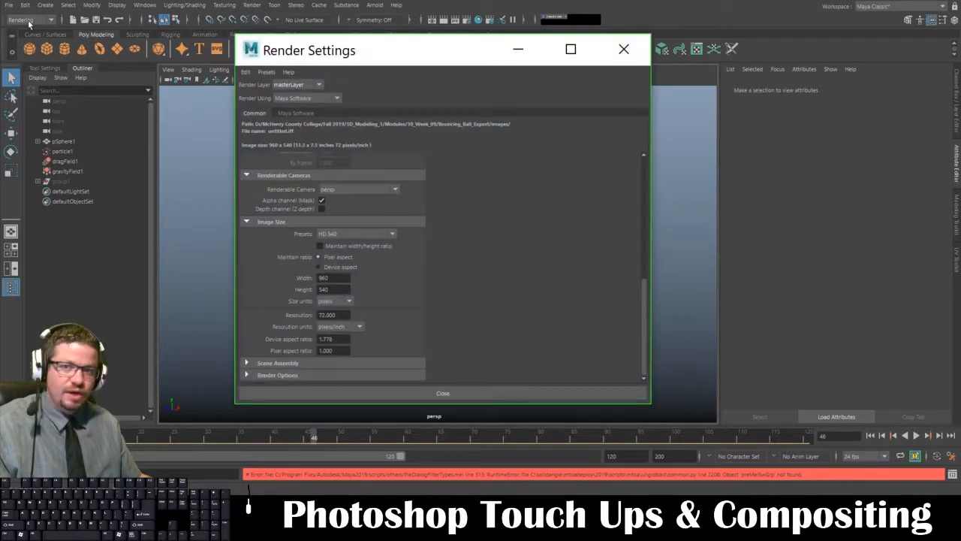
pyautogui.click(317, 98)
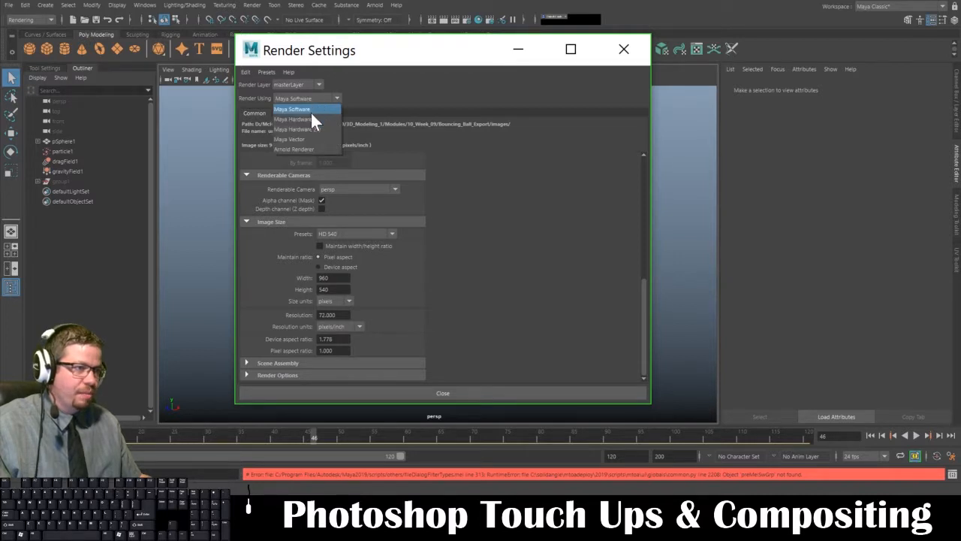
pyautogui.click(311, 111)
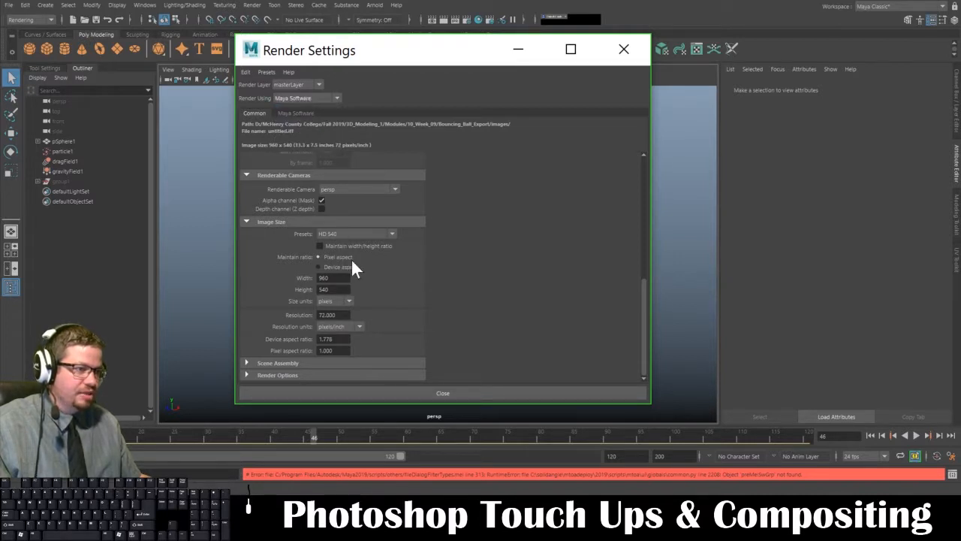
# Step: Set the render output image format to PNG and close the render settings
pyautogui.scroll(8, 352, 263)
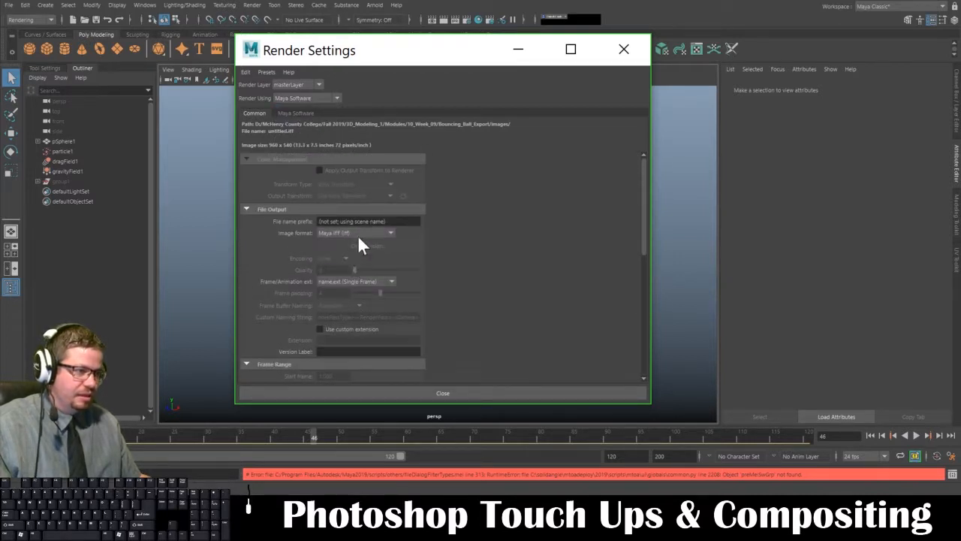
pyautogui.click(362, 234)
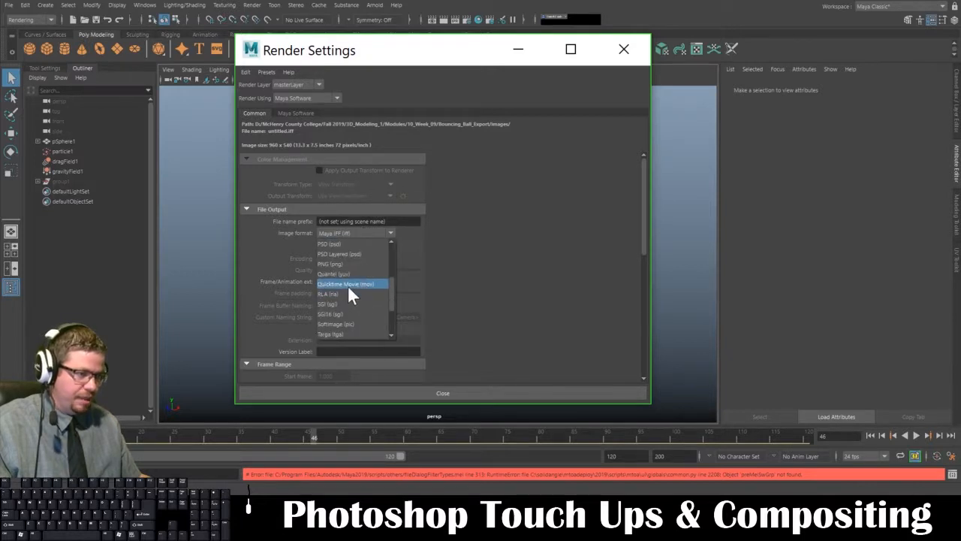
pyautogui.click(350, 264)
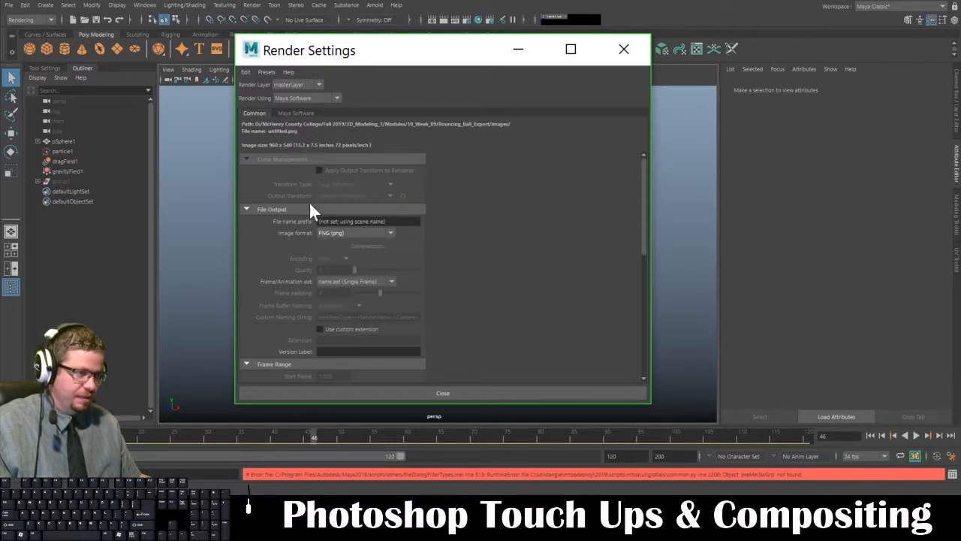
pyautogui.scroll(-5, 396, 270)
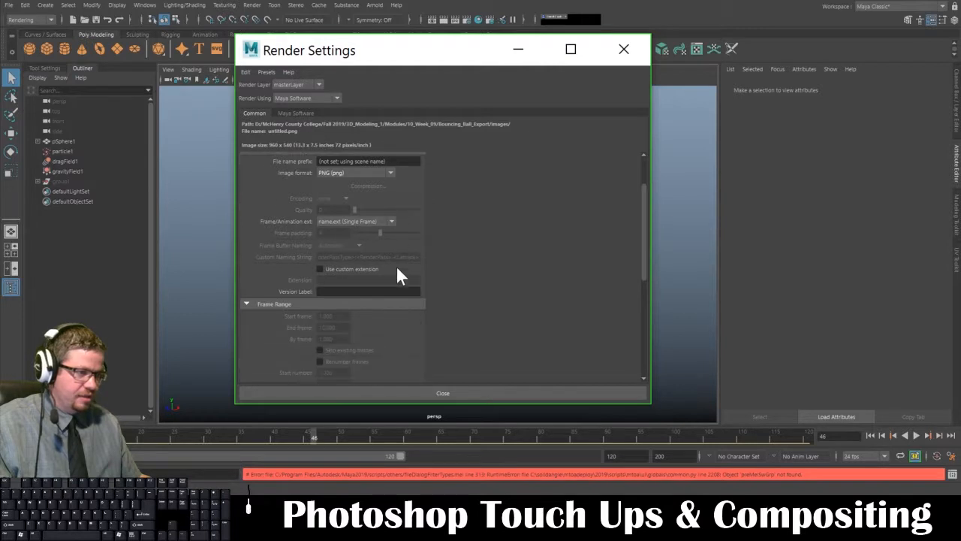
pyautogui.click(537, 393)
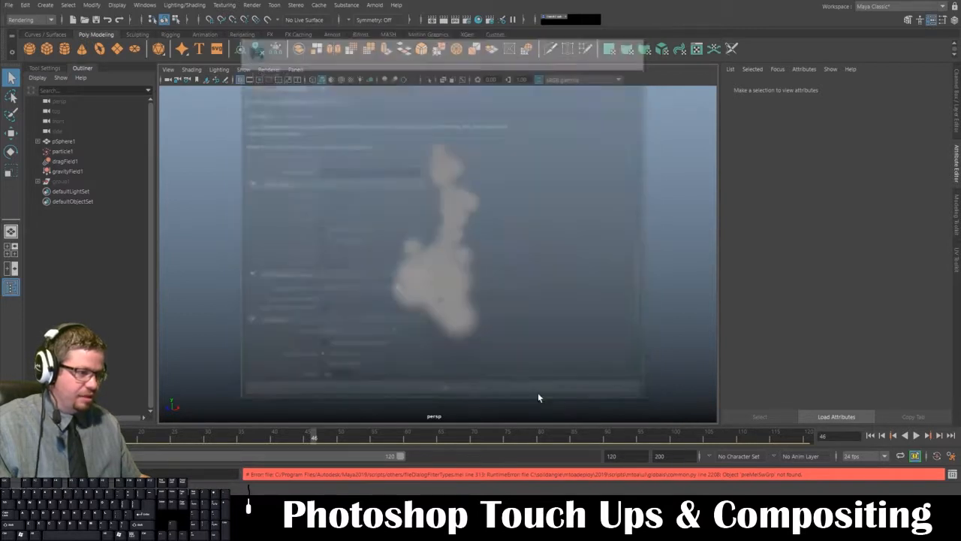
# Step: Render the current frame of the fire effect with Maya Software
pyautogui.click(252, 6)
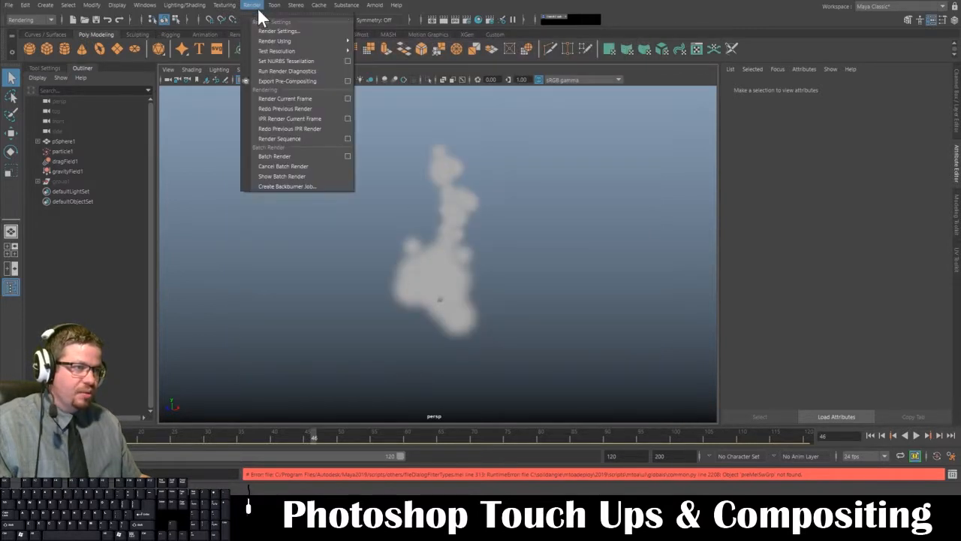
pyautogui.click(271, 98)
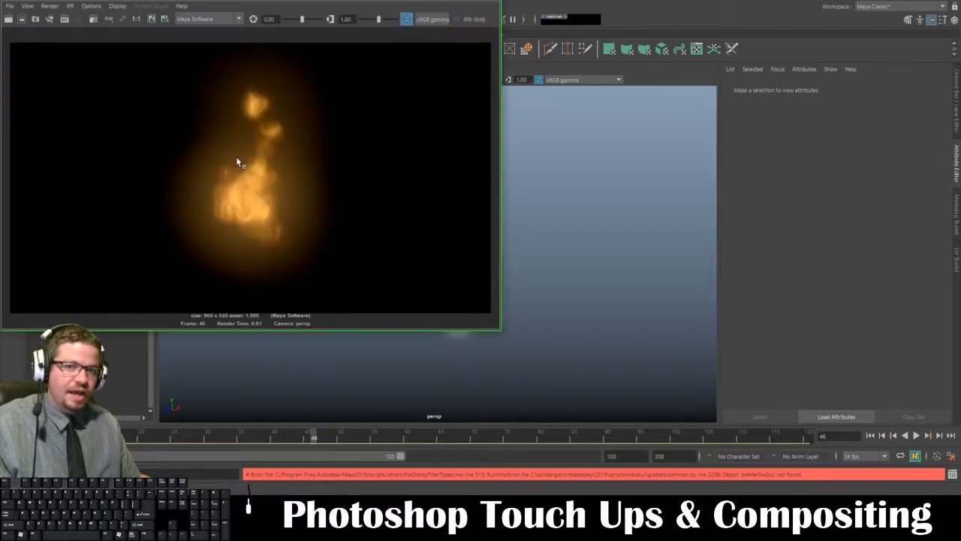
pyautogui.click(10, 6)
pyautogui.click(27, 35)
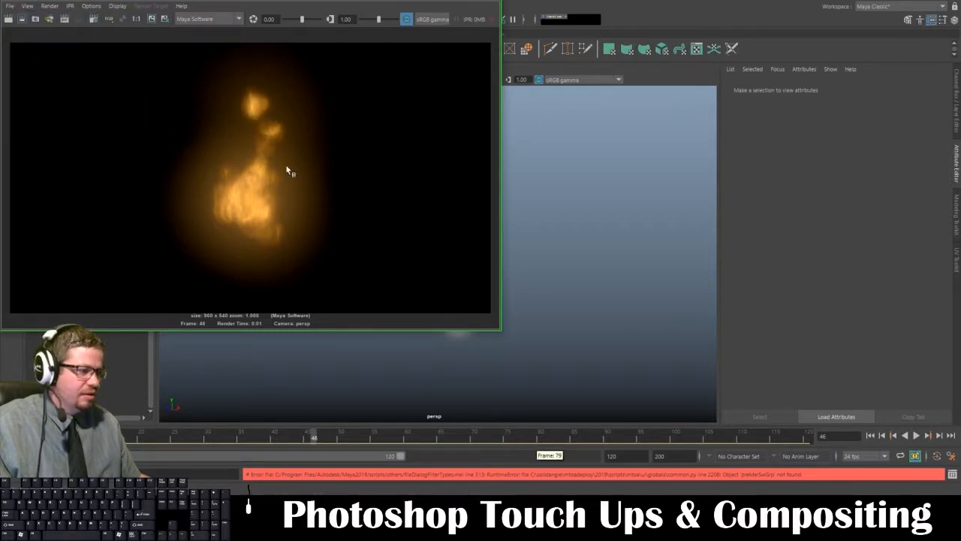
# Step: Save the rendered fire image as Fire.png in PNG format in the Composite folder, replacing the existing file
pyautogui.click(10, 6)
pyautogui.click(19, 36)
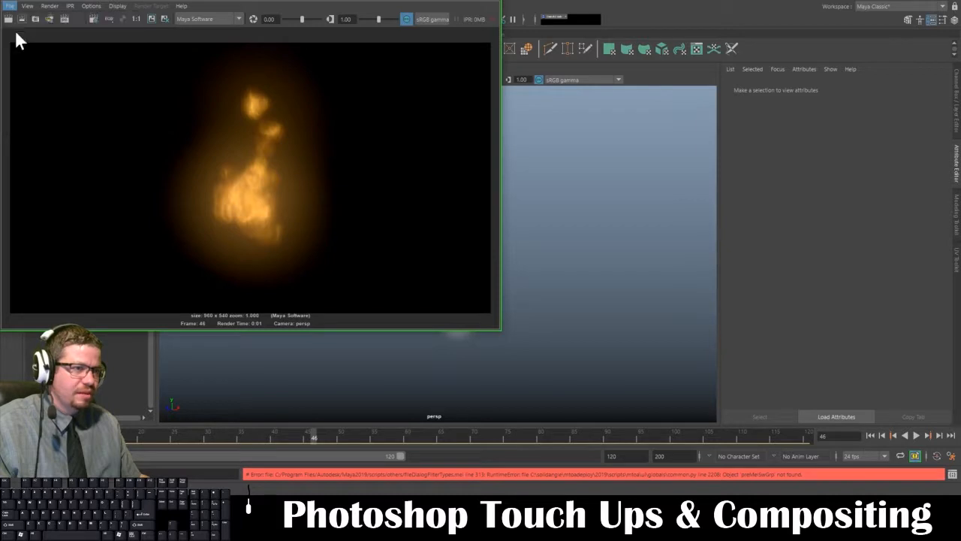
pyautogui.moveTo(29, 183); pyautogui.dragTo(636, 95)
pyautogui.click(285, 129)
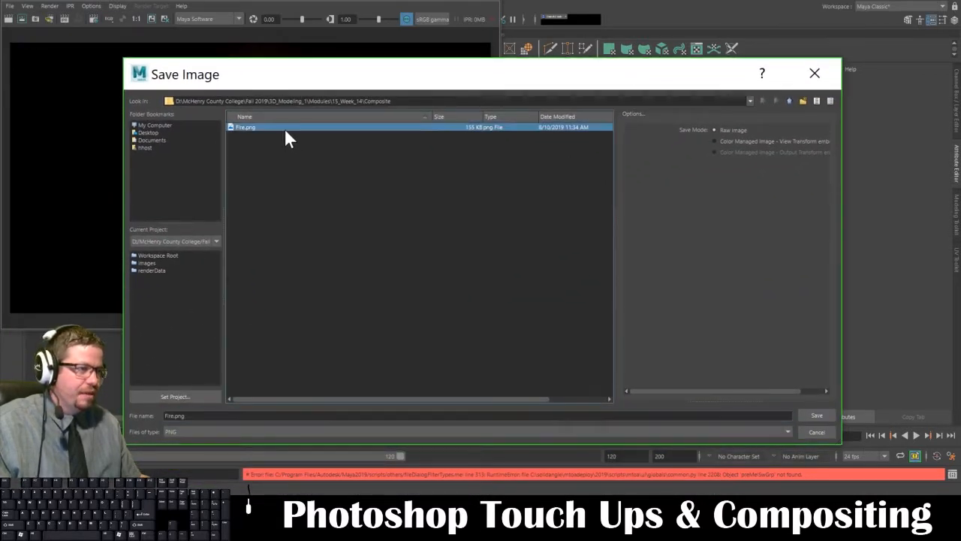
pyautogui.click(316, 431)
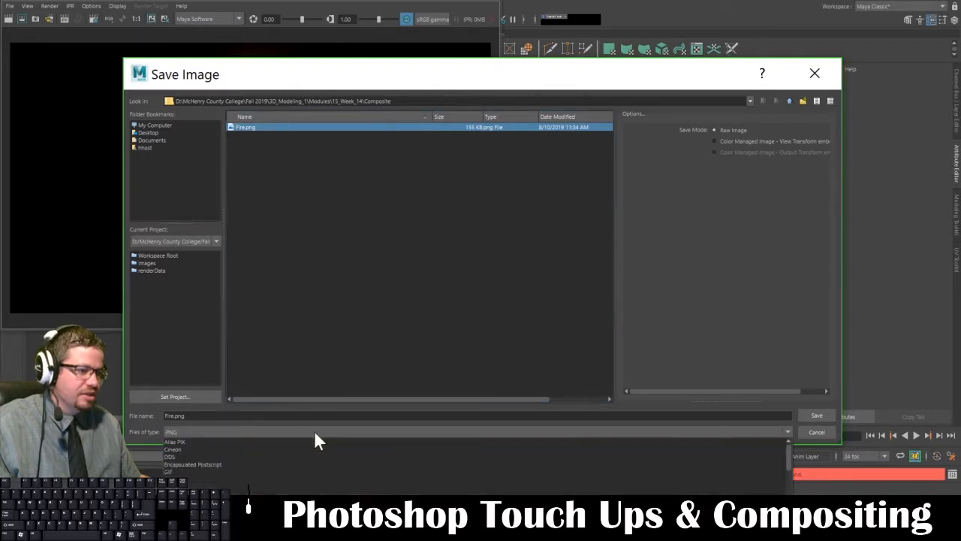
pyautogui.click(317, 502)
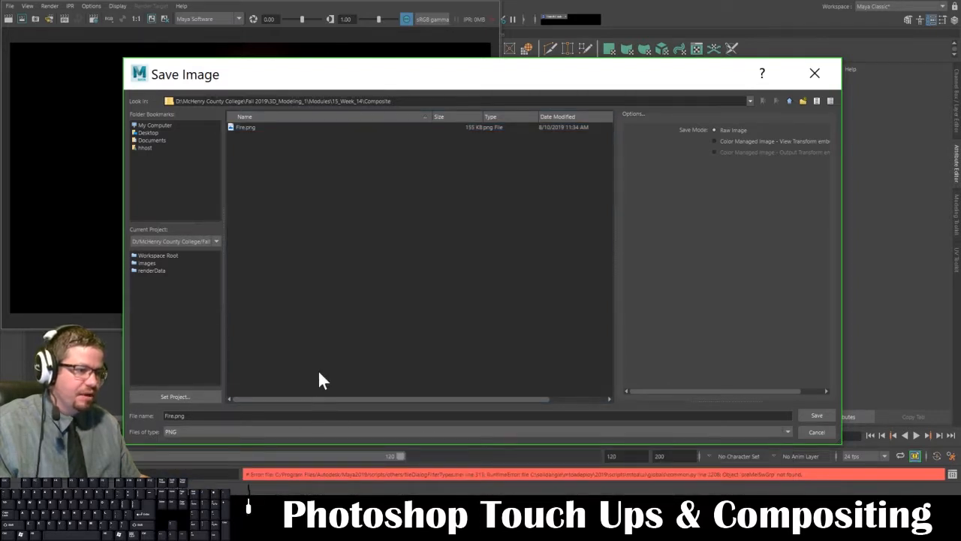
pyautogui.click(189, 433)
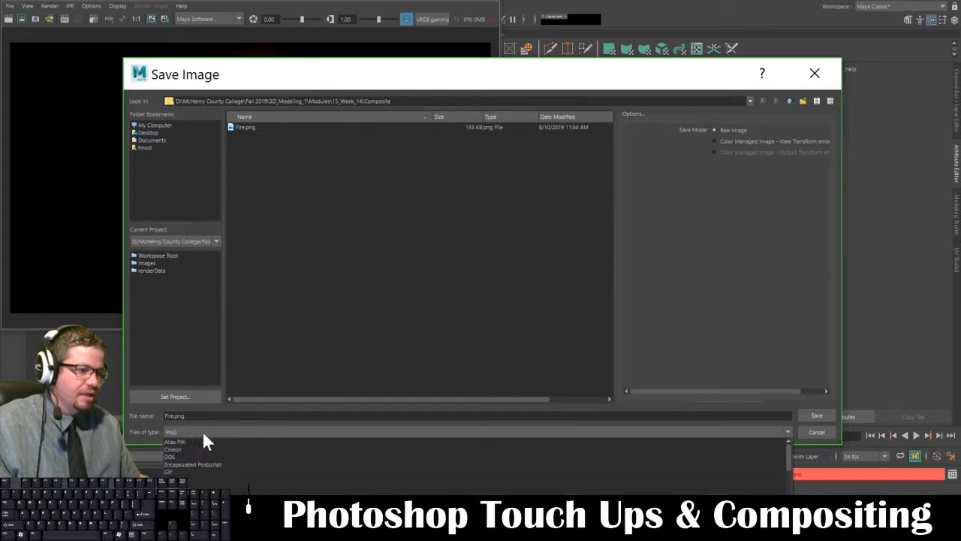
pyautogui.click(275, 414)
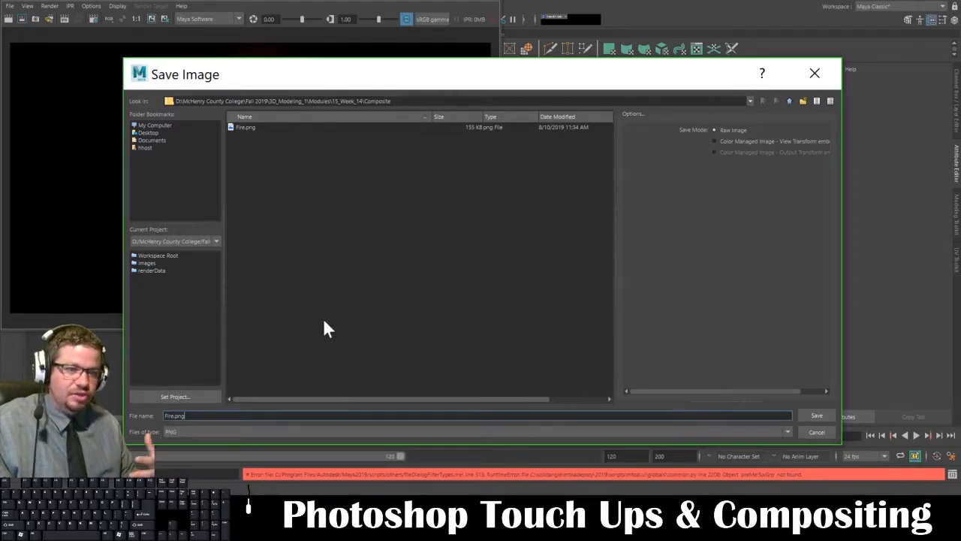
pyautogui.click(824, 415)
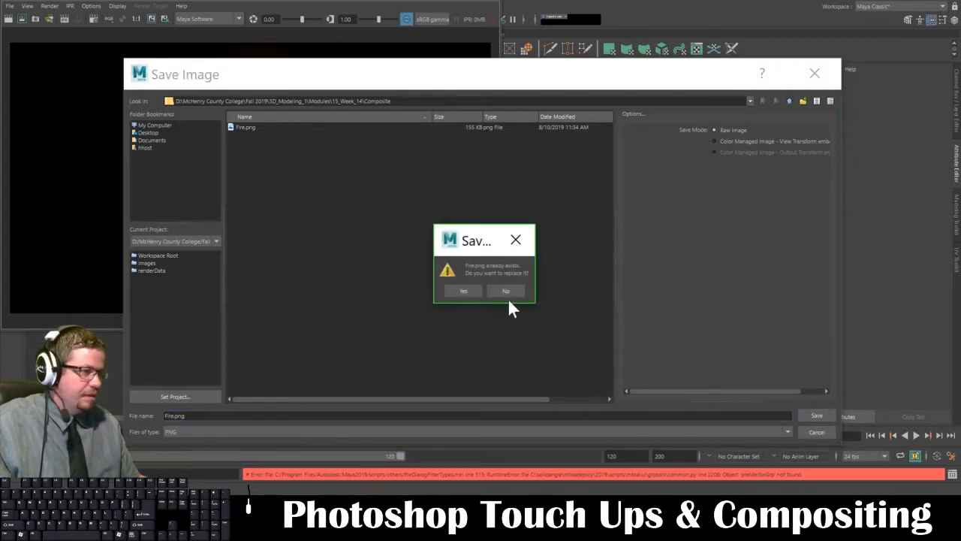
pyautogui.click(479, 292)
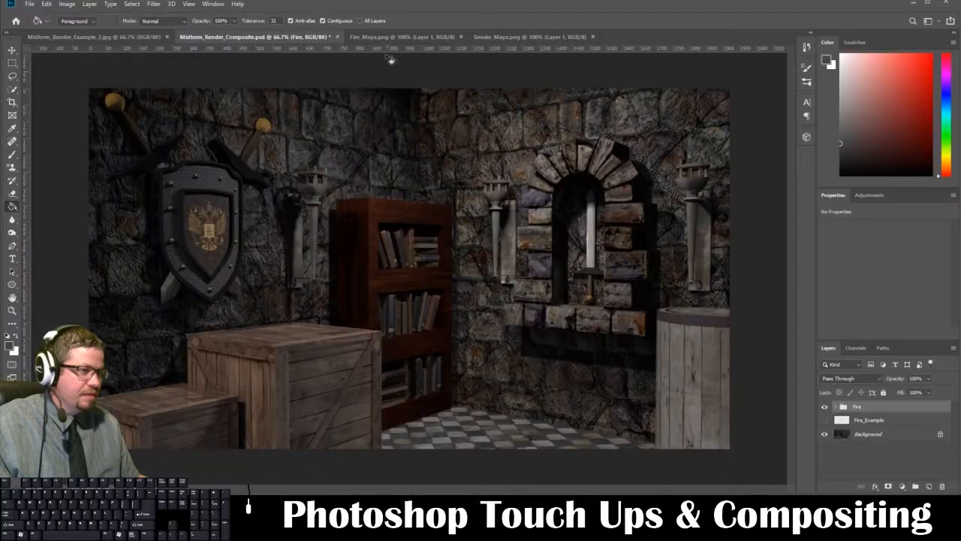
# Step: Switch to Photoshop, close the Fire_Maya.png document, and briefly show the Fire_Example layer before hiding it again
pyautogui.click(461, 36)
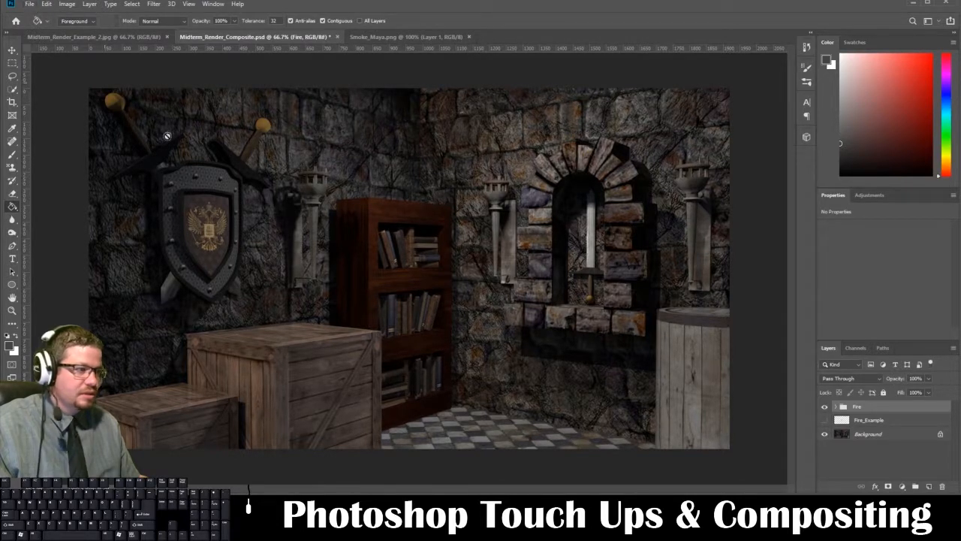
pyautogui.click(825, 420)
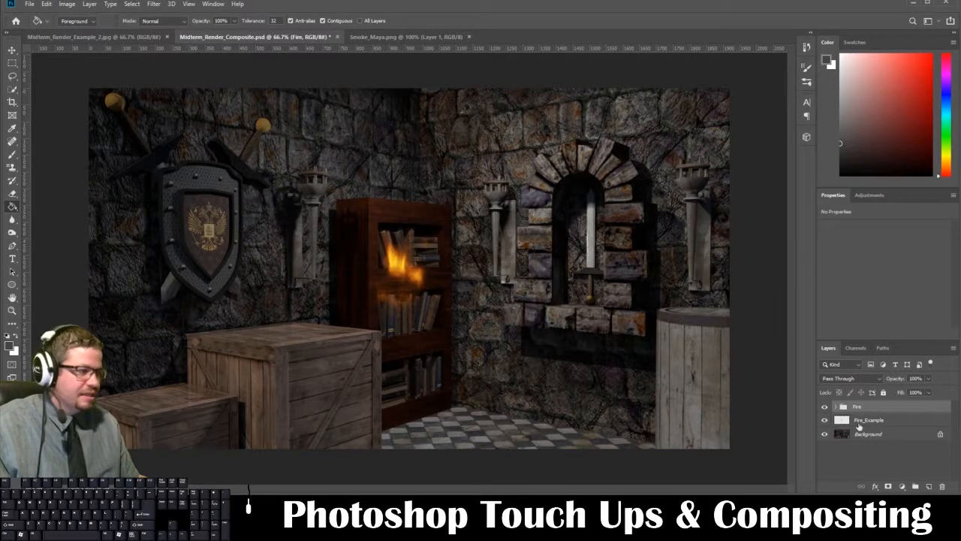
pyautogui.click(825, 420)
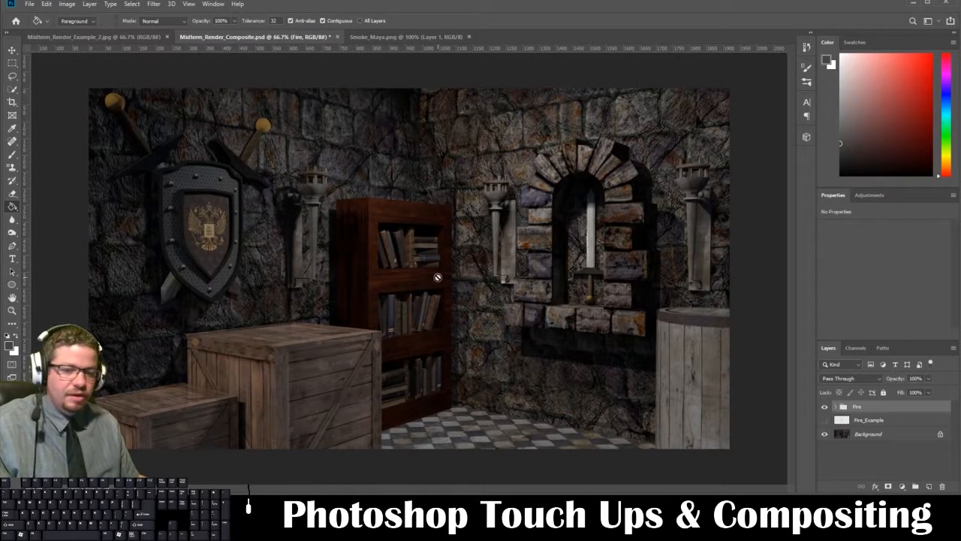
# Step: Open Fire.png from the Composite folder inside 15_Week_14
pyautogui.click(30, 4)
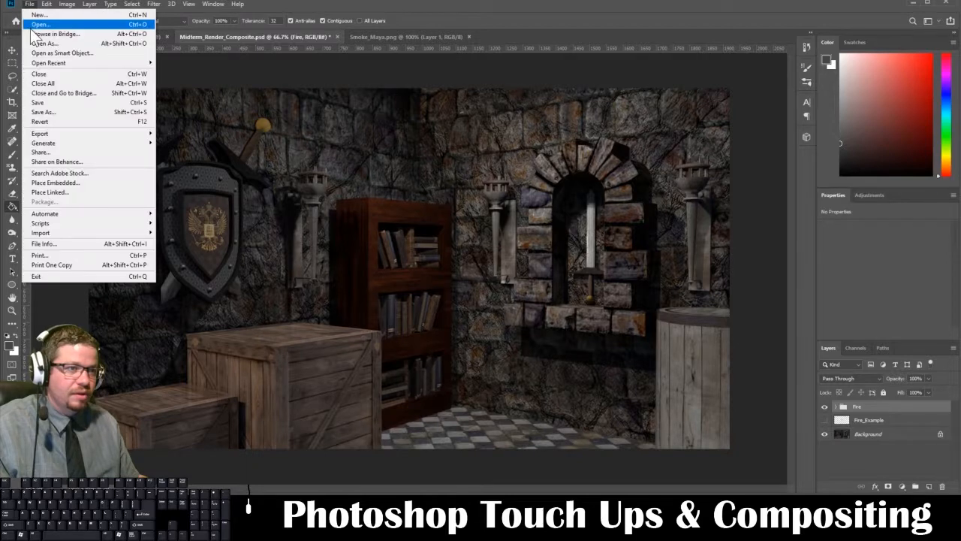
pyautogui.click(30, 26)
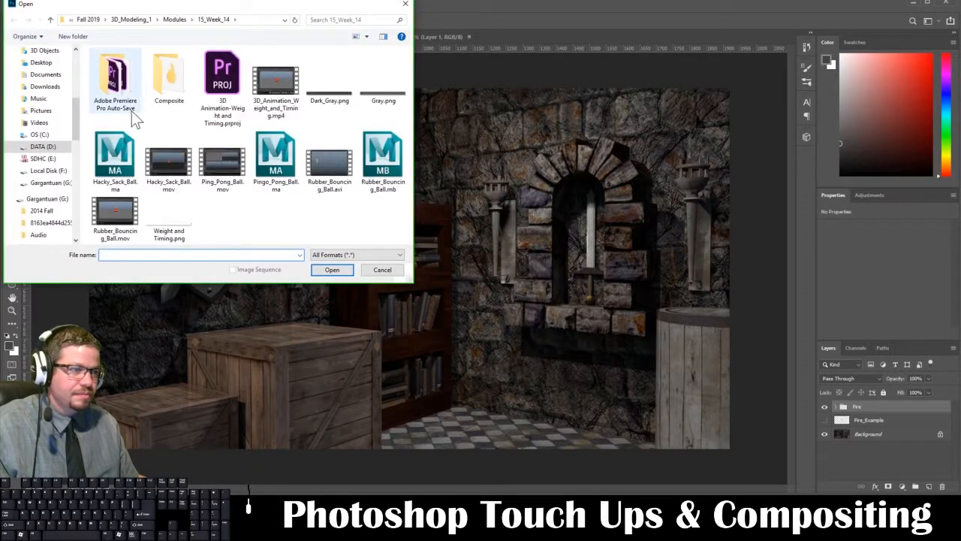
pyautogui.click(179, 21)
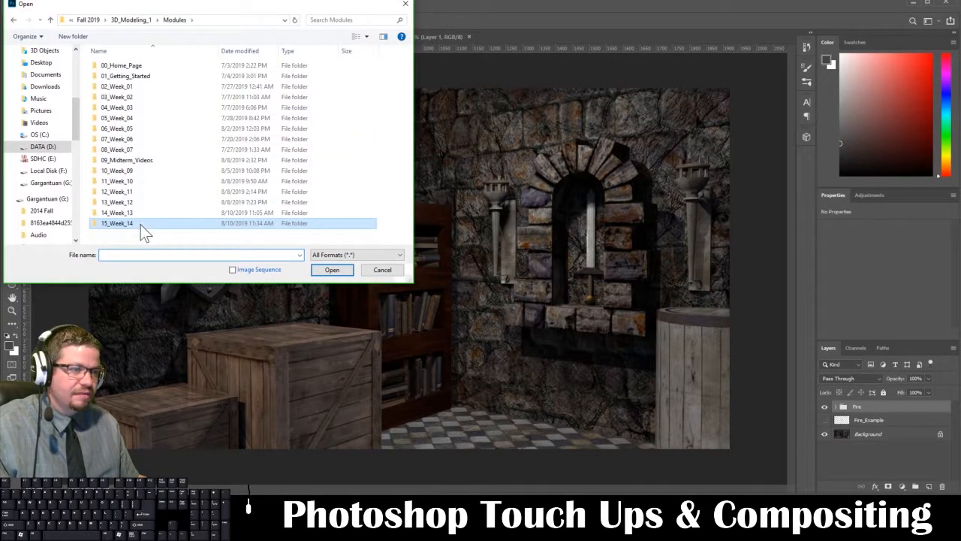
pyautogui.doubleClick(144, 183)
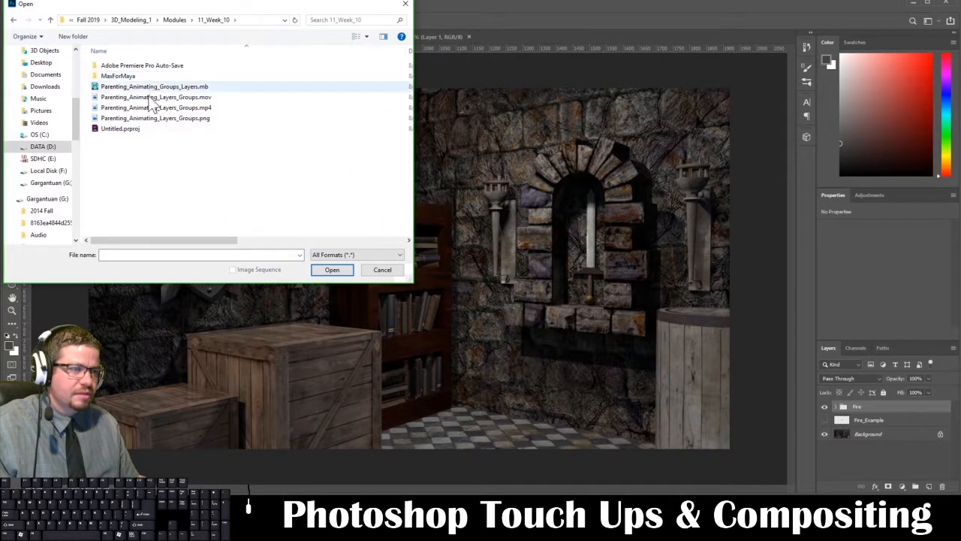
pyautogui.click(176, 20)
pyautogui.doubleClick(120, 223)
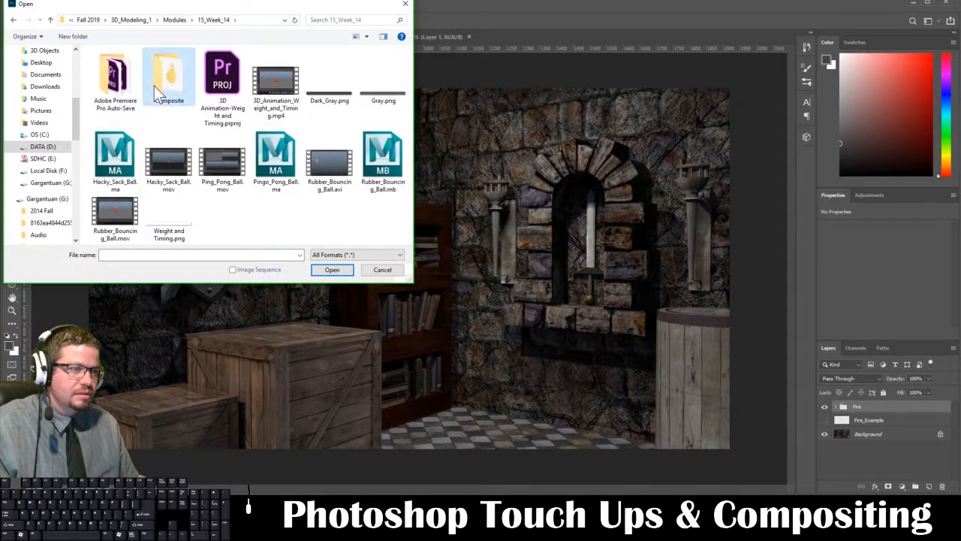
pyautogui.doubleClick(154, 86)
pyautogui.click(113, 72)
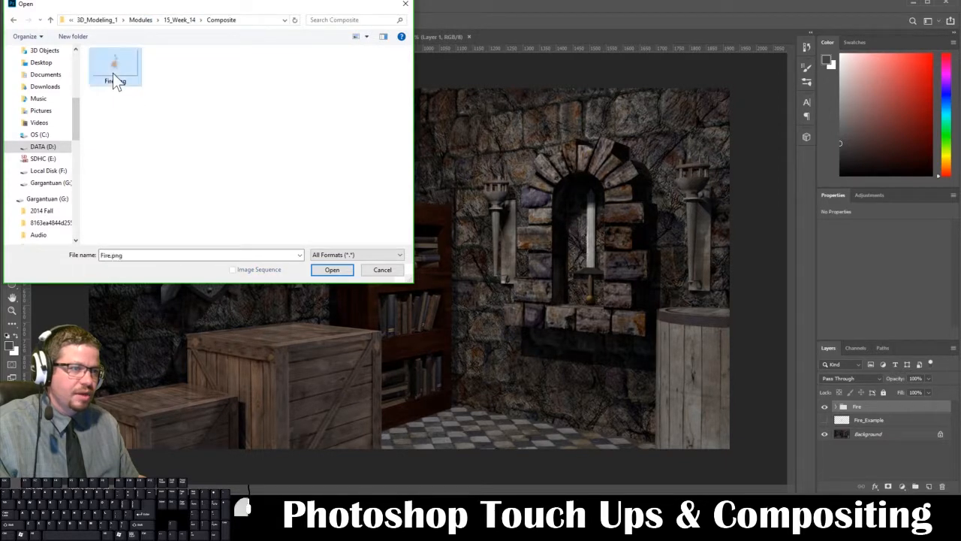
pyautogui.click(315, 272)
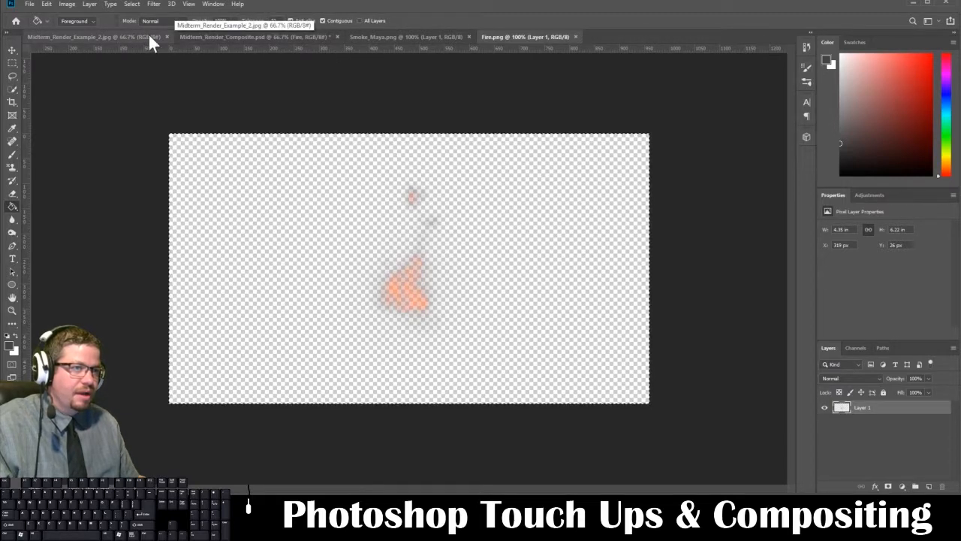
# Step: Paste the copied fire into Midterm_Render_Composite.psd and move it onto the torch holder between the shield and the bookcase
pyautogui.click(243, 36)
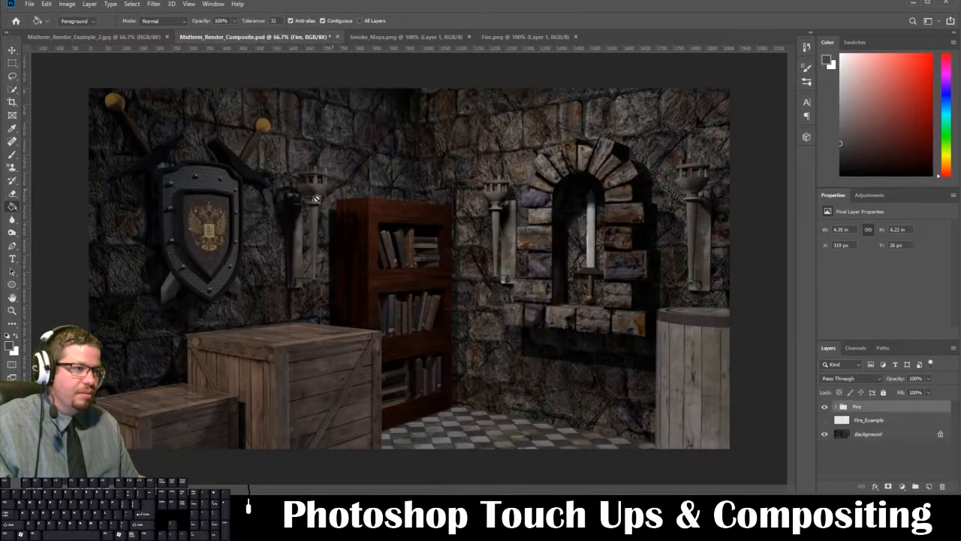
pyautogui.hotkey('ctrl', 'v')
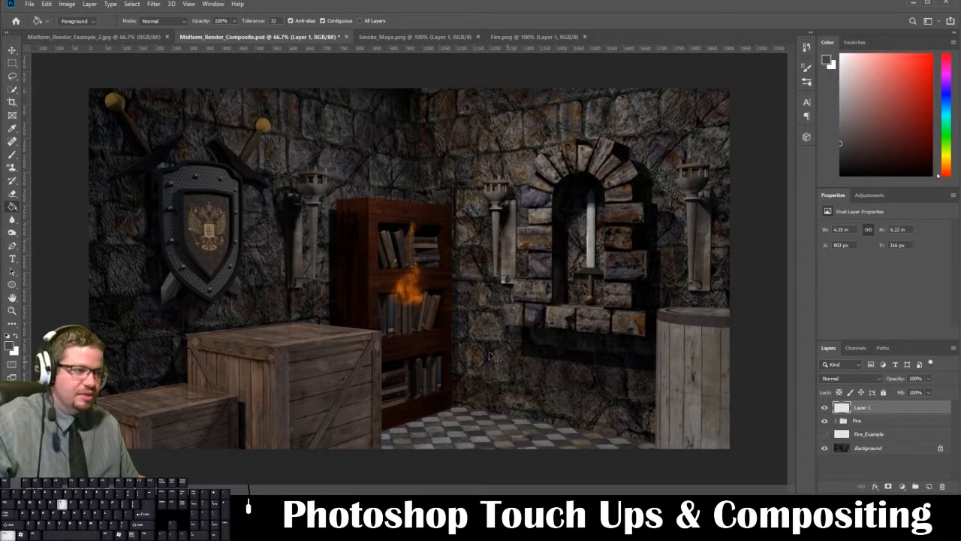
pyautogui.hotkey('ctrl', 't')
pyautogui.moveTo(410, 295); pyautogui.dragTo(325, 175)
pyautogui.press('Return')
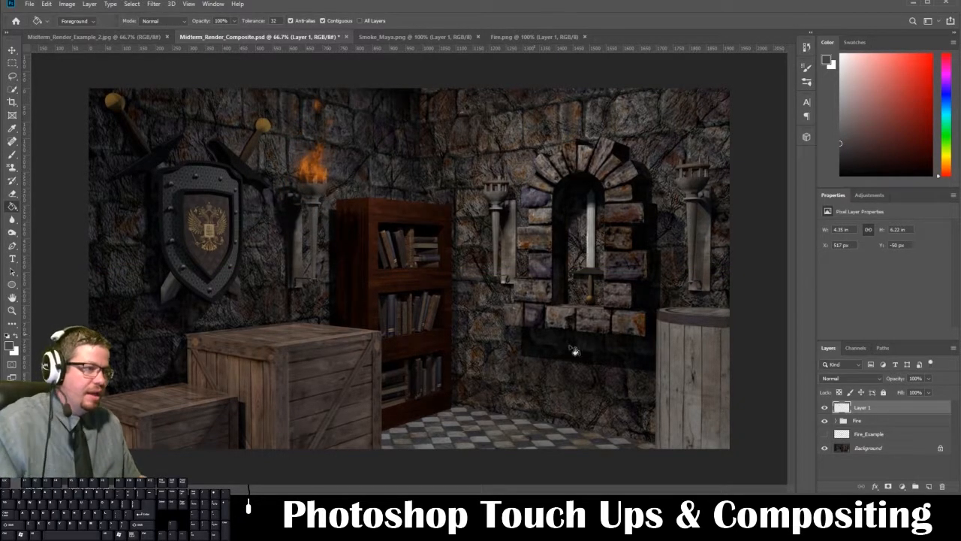
# Step: Rename the pasted fire layer as Fire_Render
pyautogui.click(861, 413)
pyautogui.doubleClick(862, 408)
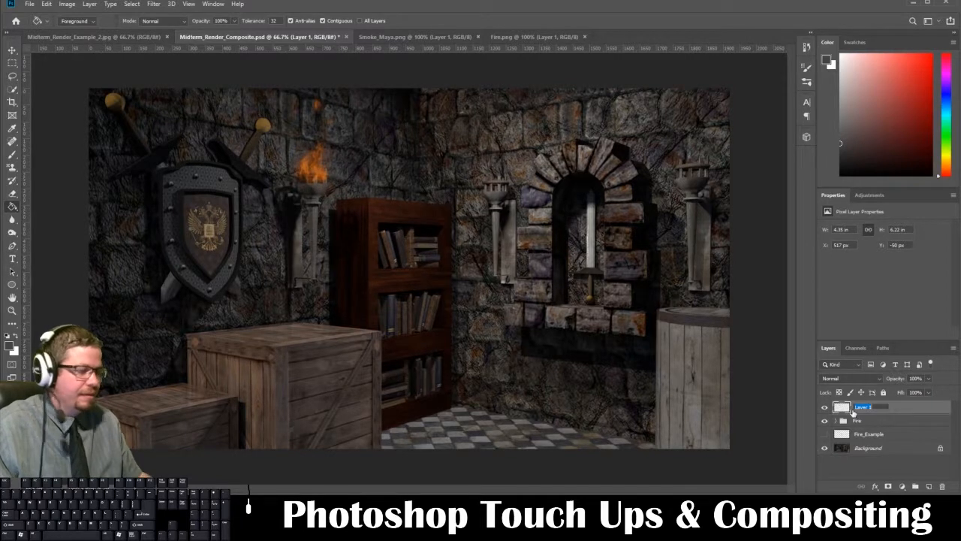
pyautogui.write('Fire_Render')
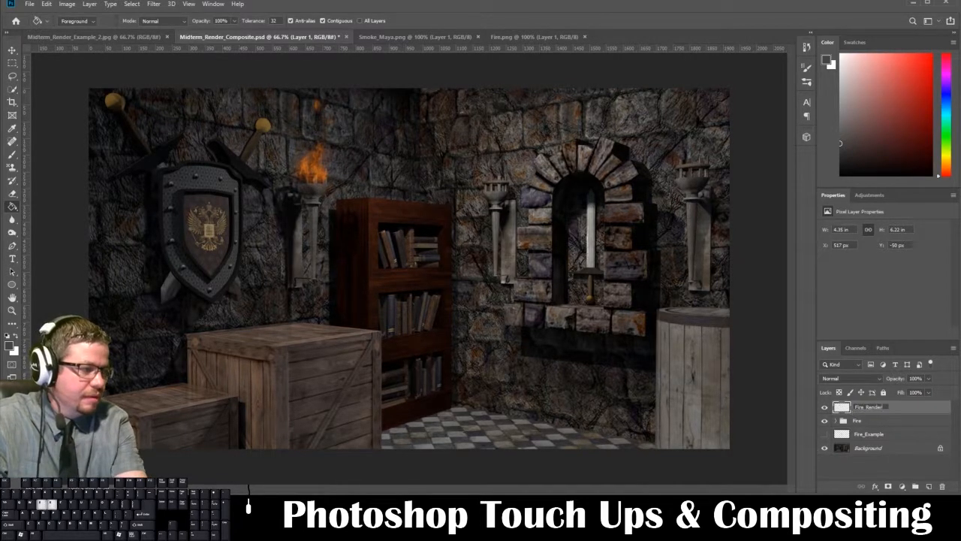
pyautogui.press('Return')
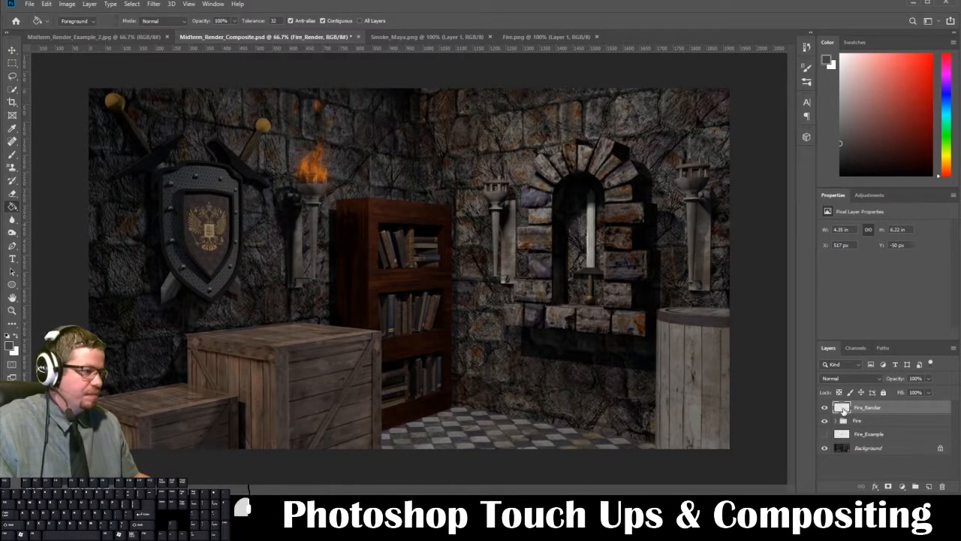
# Step: Add an Outer Glow layer style to the Fire_Render layer with a yellow glow color
pyautogui.press('h')
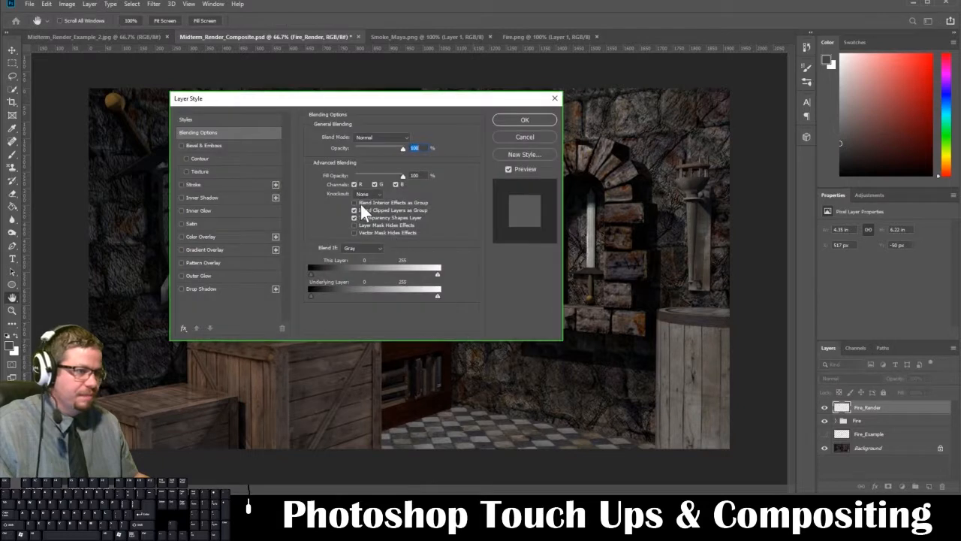
pyautogui.click(214, 277)
pyautogui.click(334, 173)
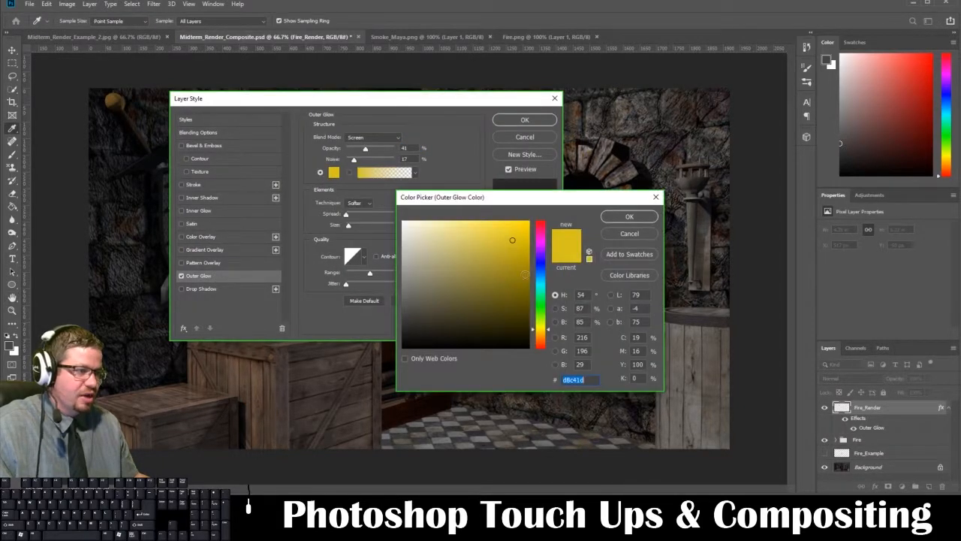
pyautogui.click(629, 217)
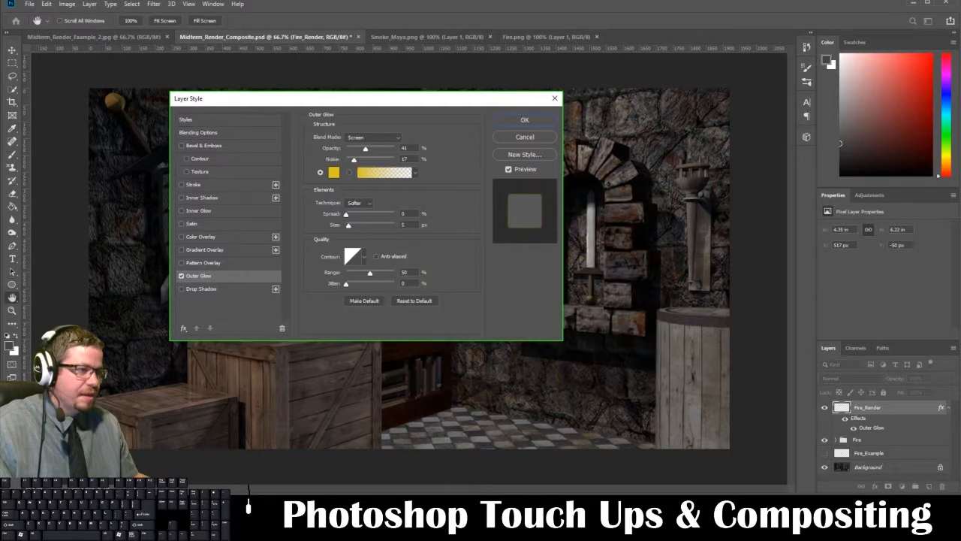
# Step: Set the outer glow to 54% opacity and 16% noise, keep the Screen blend mode, and apply the style
pyautogui.moveTo(363, 148)
pyautogui.mouseDown()
pyautogui.moveTo(350, 161)
pyautogui.moveTo(359, 162)
pyautogui.mouseUp()
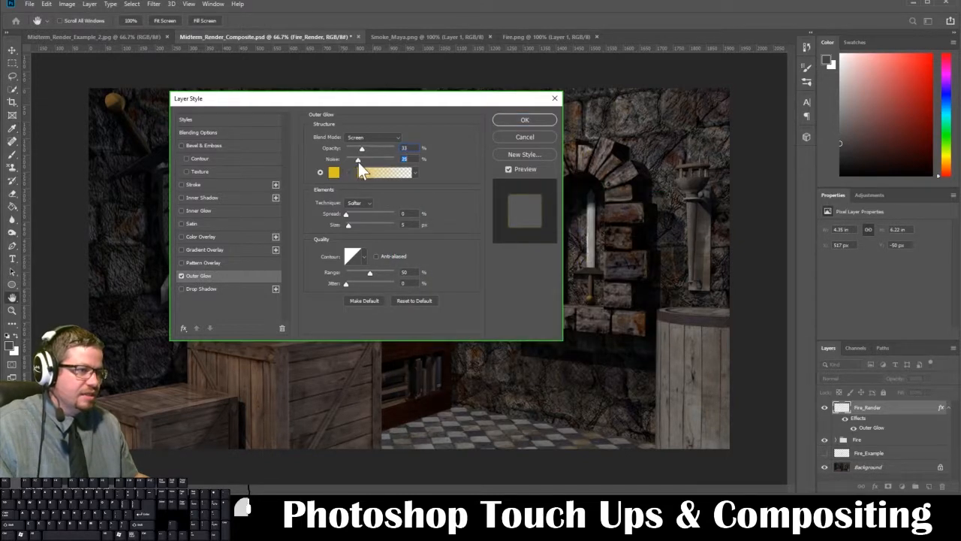
pyautogui.moveTo(384, 101); pyautogui.dragTo(610, 117)
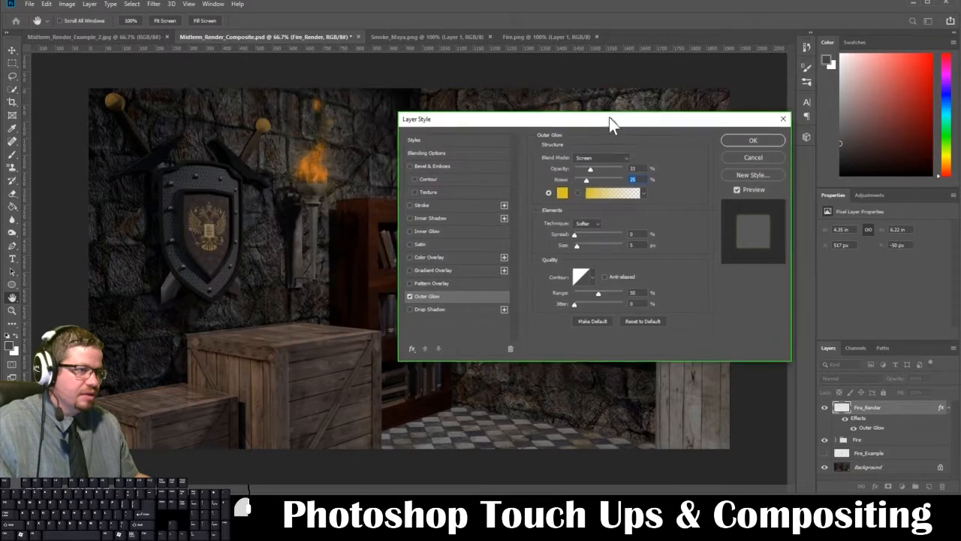
pyautogui.click(582, 220)
pyautogui.click(585, 223)
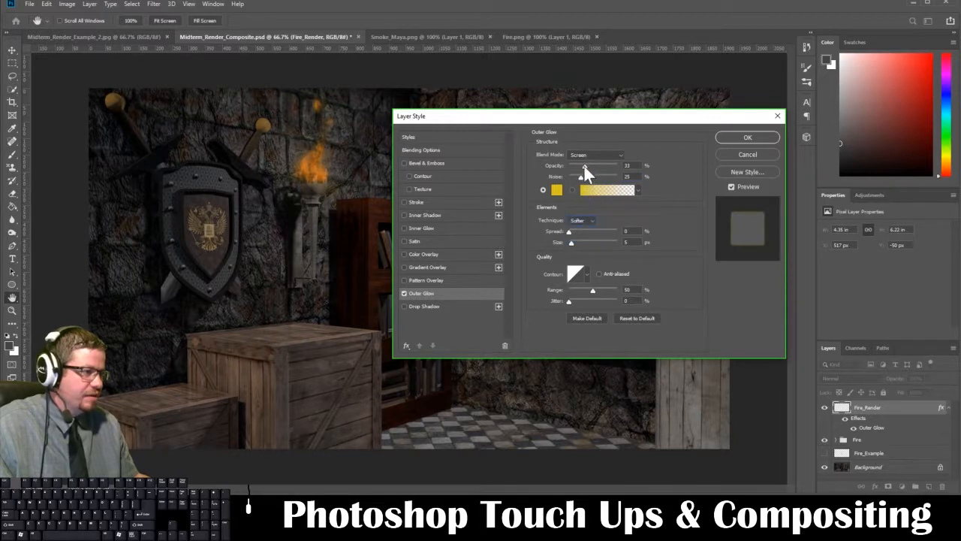
pyautogui.moveTo(584, 165)
pyautogui.mouseDown()
pyautogui.moveTo(607, 169)
pyautogui.moveTo(570, 177)
pyautogui.moveTo(595, 166)
pyautogui.mouseUp()
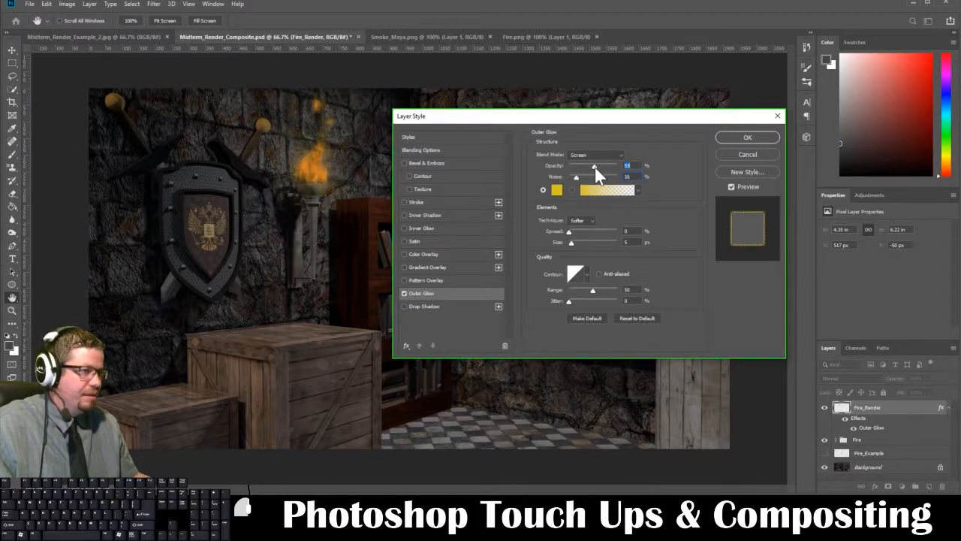
pyautogui.click(595, 156)
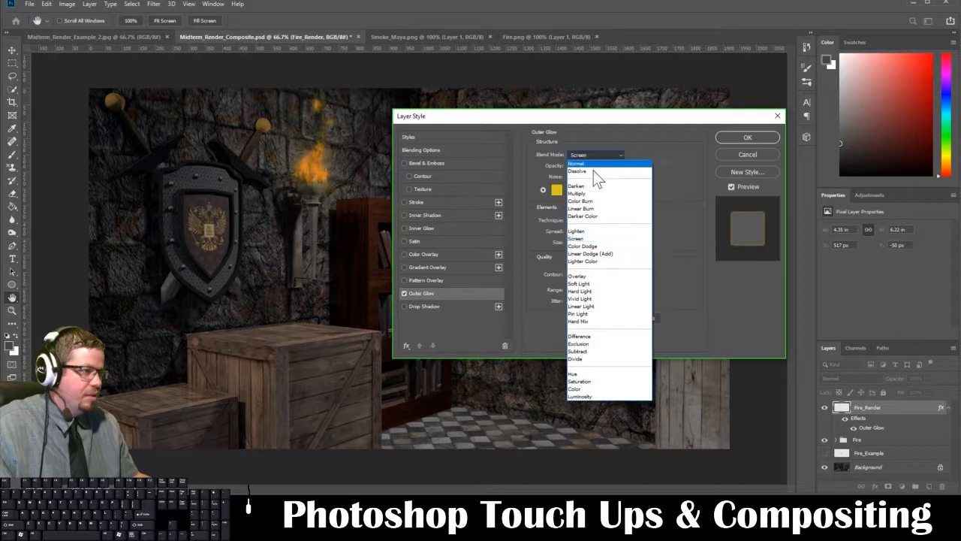
pyautogui.click(581, 238)
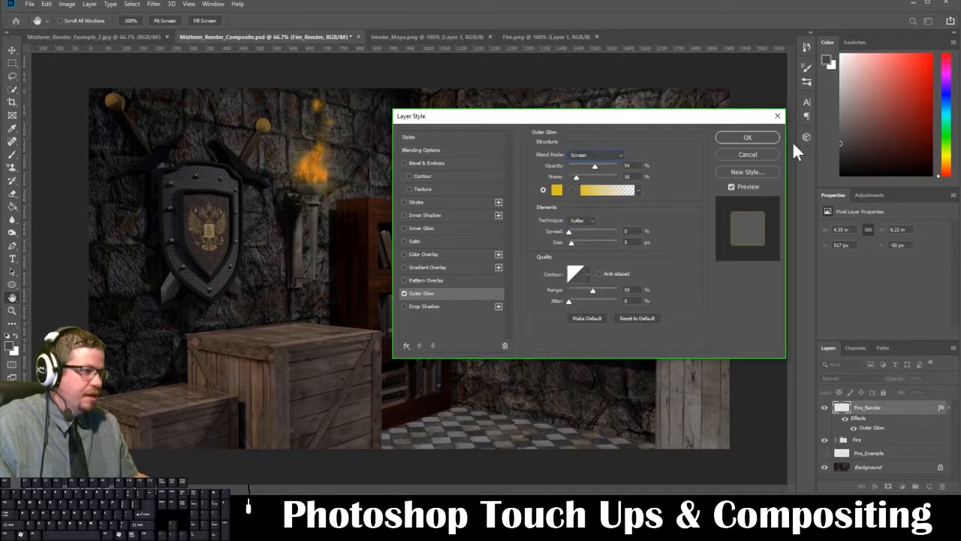
pyautogui.click(759, 138)
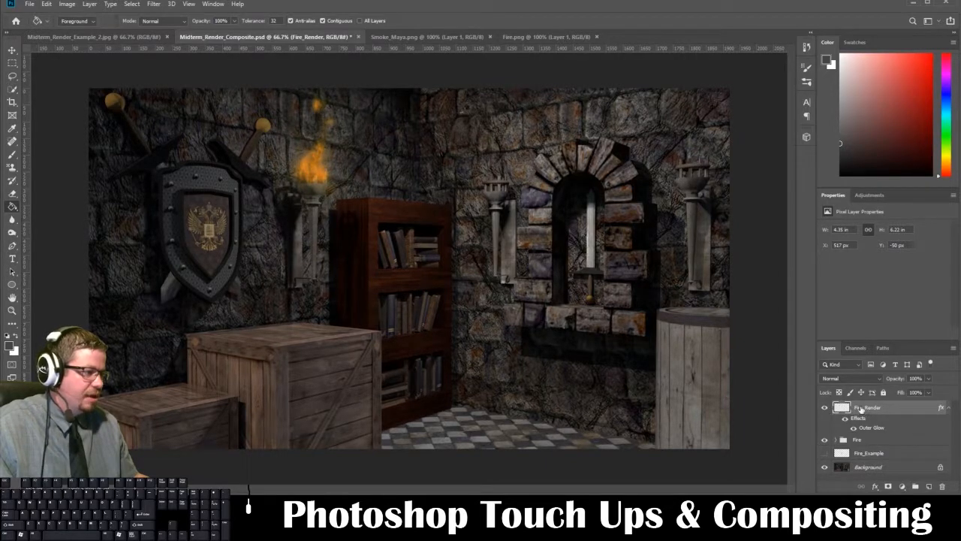
# Step: Try a duplicate of the Fire_Render layer on the torch holder between the bookcase and the arched niche, and delete the copy
pyautogui.moveTo(861, 408); pyautogui.dragTo(929, 488)
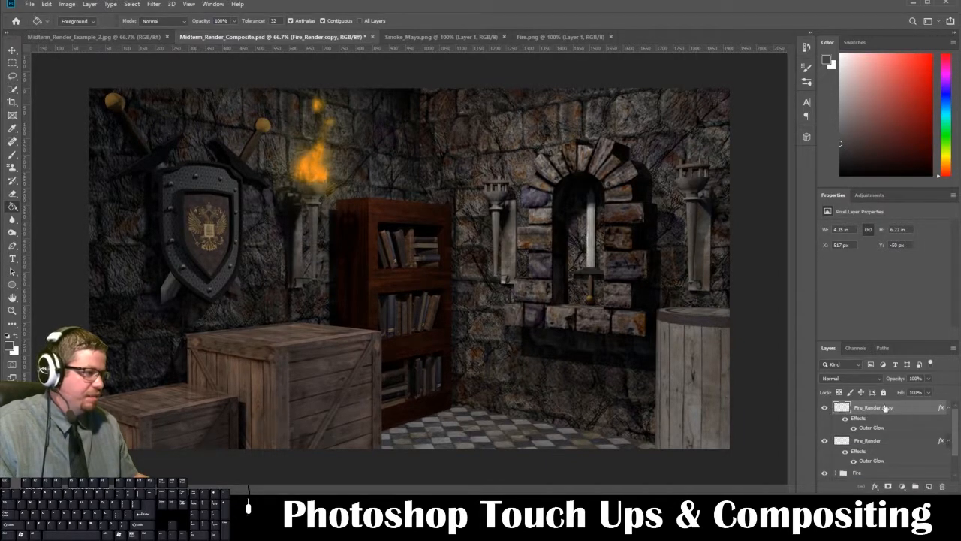
pyautogui.hotkey('ctrl', 't')
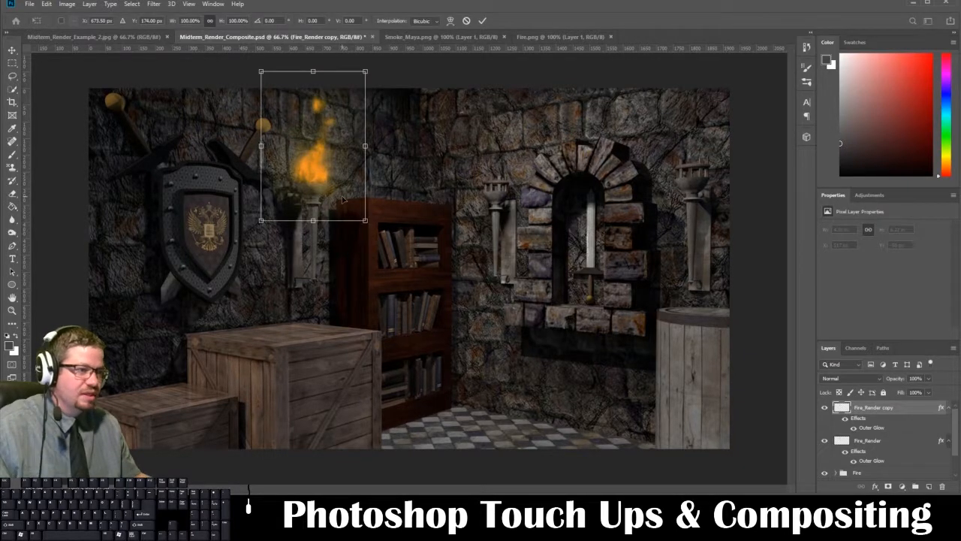
pyautogui.moveTo(315, 176)
pyautogui.mouseDown()
pyautogui.moveTo(409, 165)
pyautogui.moveTo(505, 180)
pyautogui.moveTo(497, 186)
pyautogui.mouseUp()
pyautogui.press('Return')
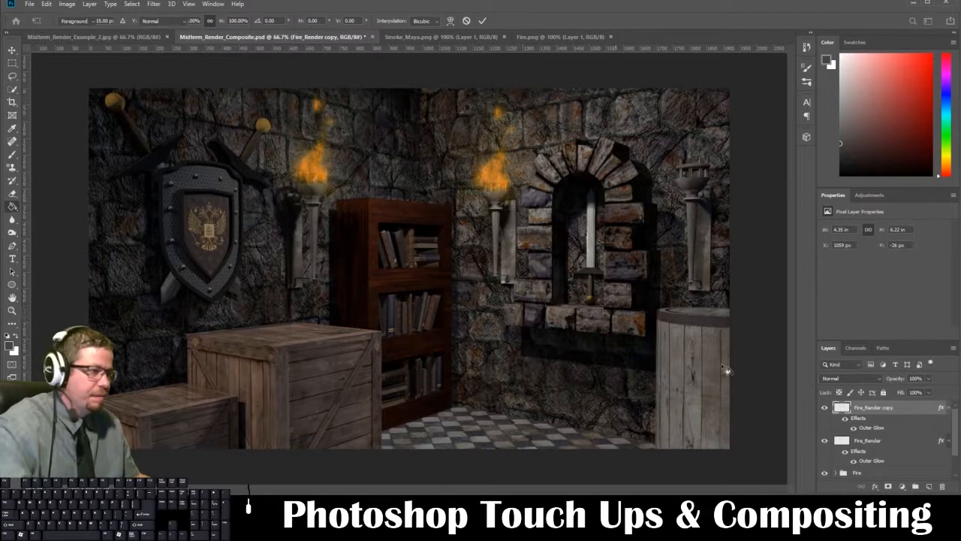
pyautogui.press('g')
pyautogui.press('Delete')
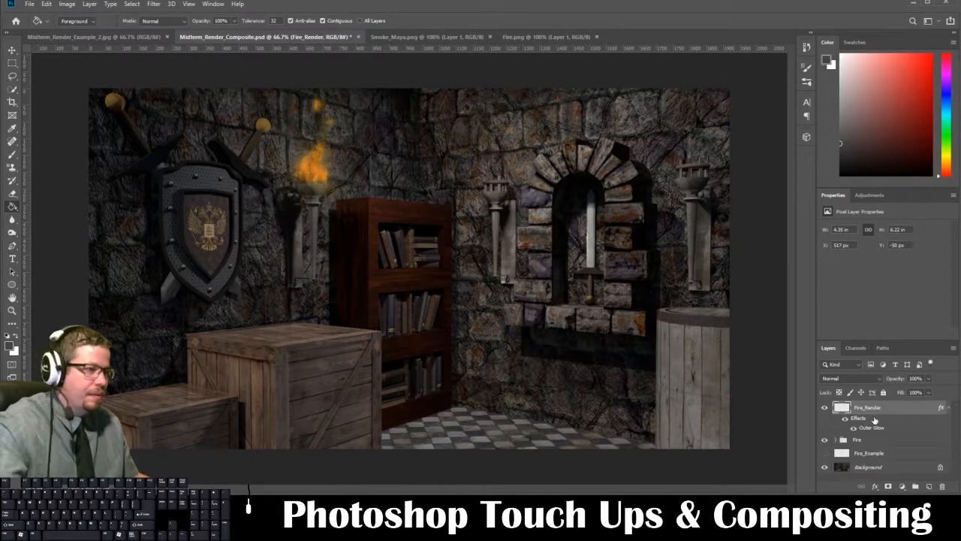
# Step: Expand the Fire group and show the Fire_Middle and Fire_Right layers, leaving Fire_Left hidden
pyautogui.click(833, 440)
pyautogui.scroll(-2, 842, 433)
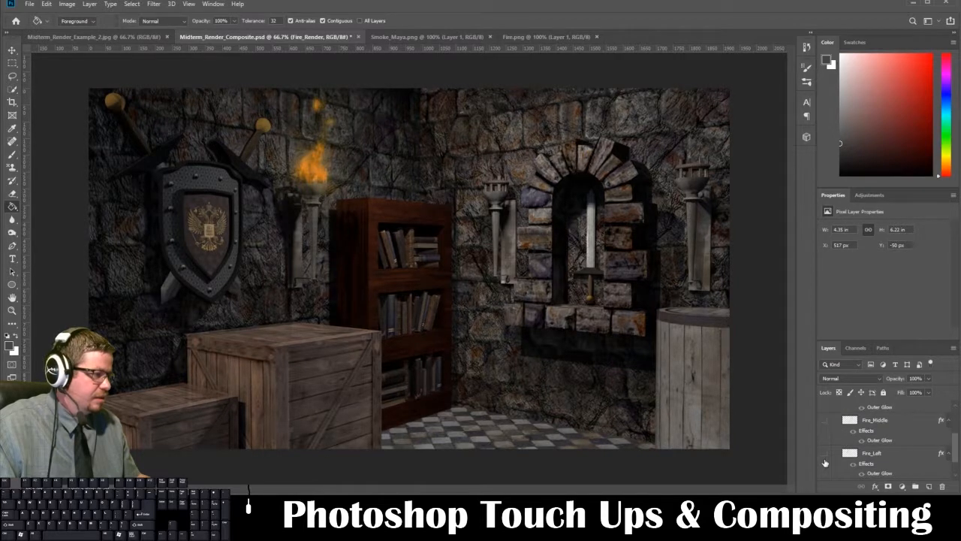
pyautogui.click(825, 454)
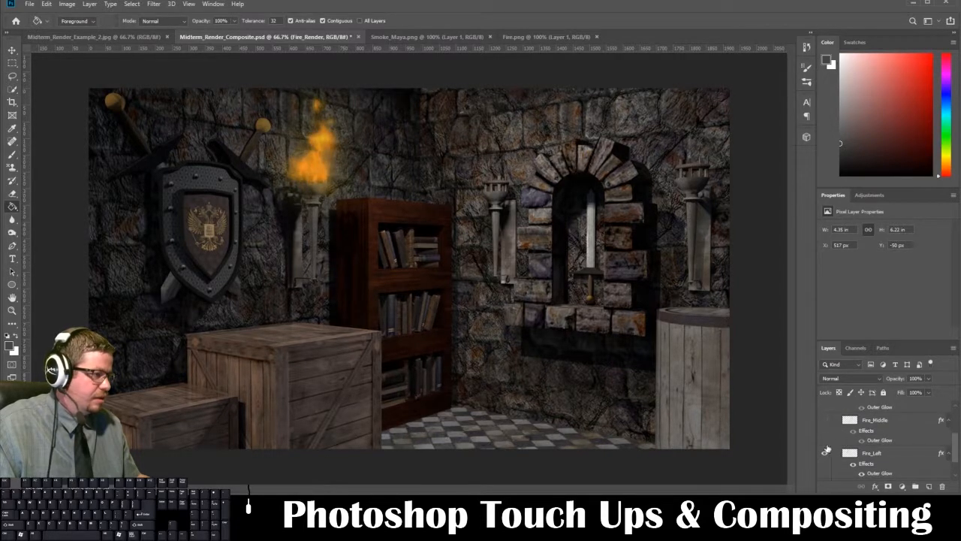
pyautogui.click(826, 453)
pyautogui.click(825, 421)
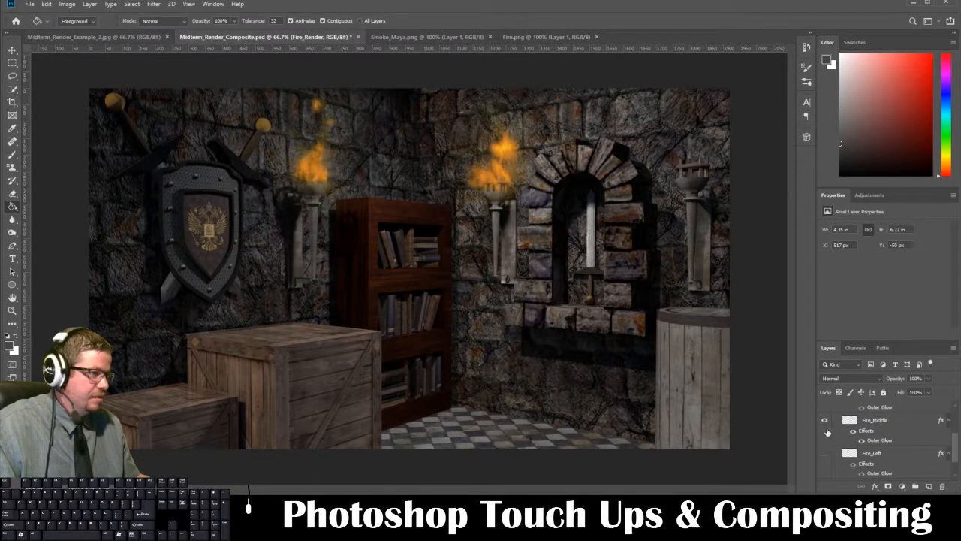
pyautogui.scroll(1, 828, 433)
pyautogui.click(825, 421)
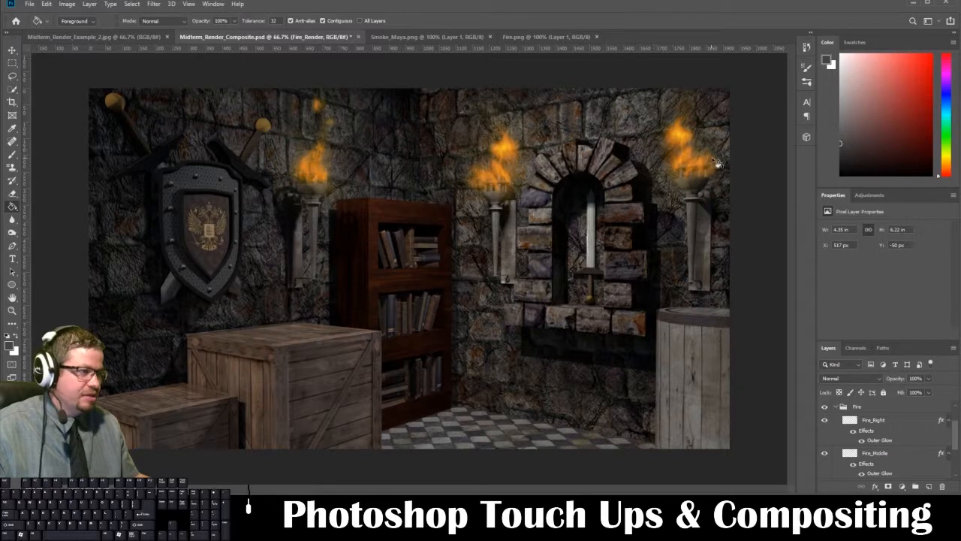
pyautogui.click(50, 5)
pyautogui.moveTo(86, 219)
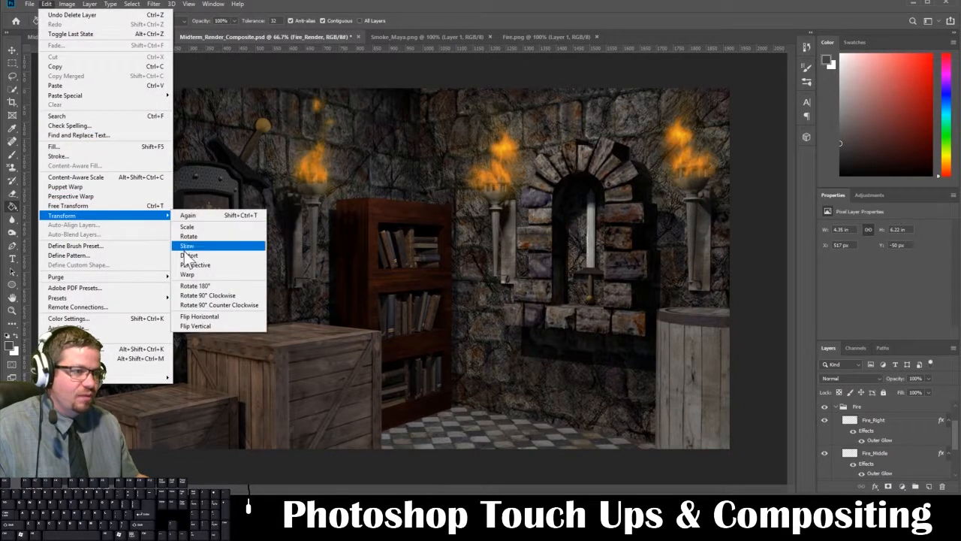
pyautogui.click(196, 325)
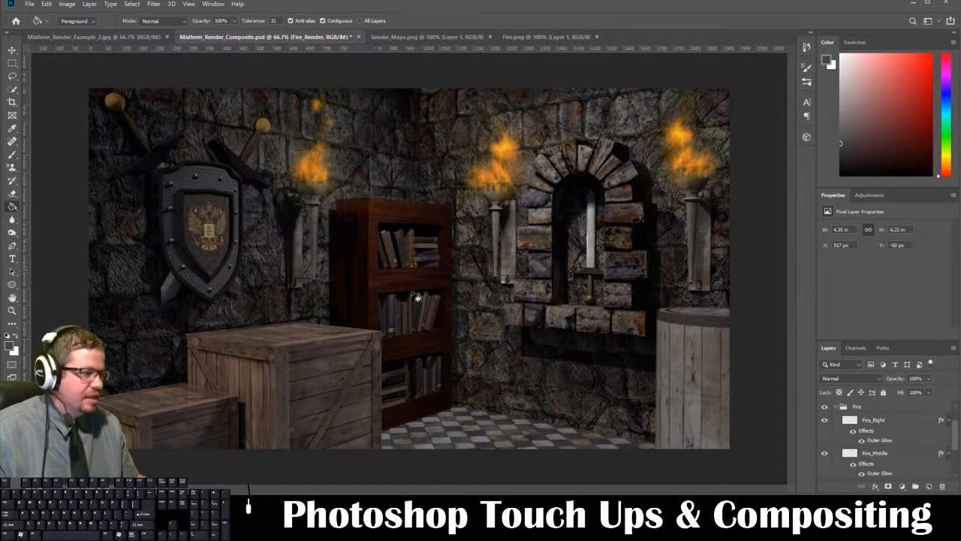
pyautogui.scroll(1, 864, 443)
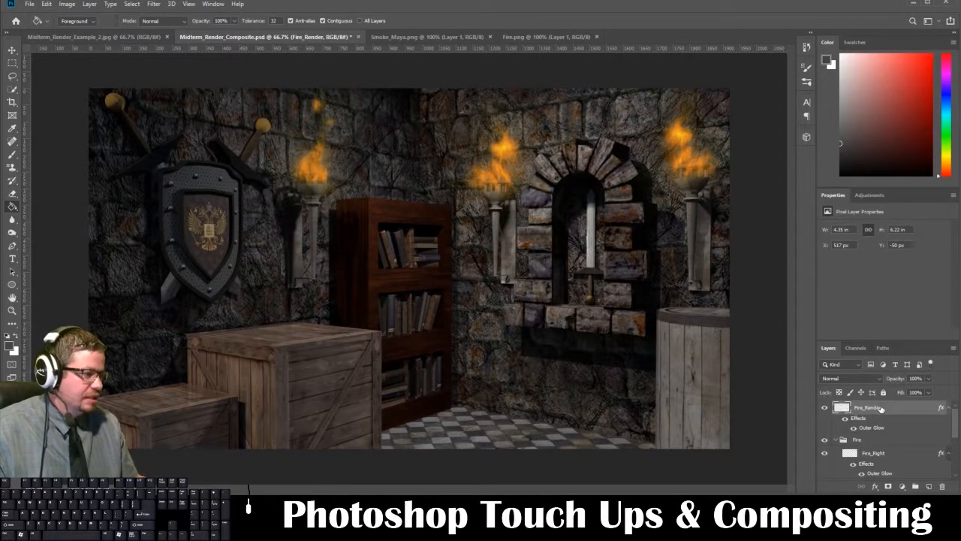
pyautogui.click(869, 444)
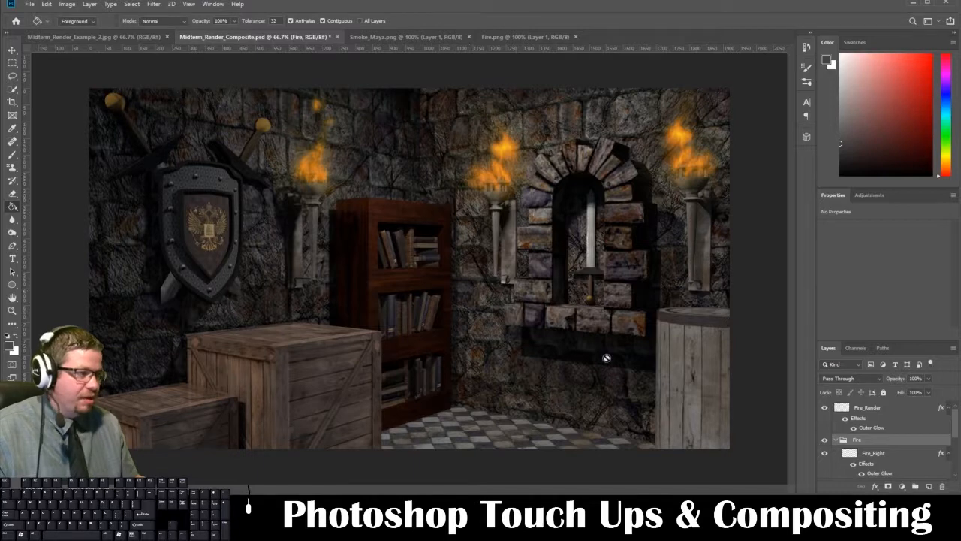
# Step: Copy the smoke from Smoke_Maya.png and paste it into Midterm_Render_Composite.psd above the Fire_Render layer
pyautogui.click(874, 409)
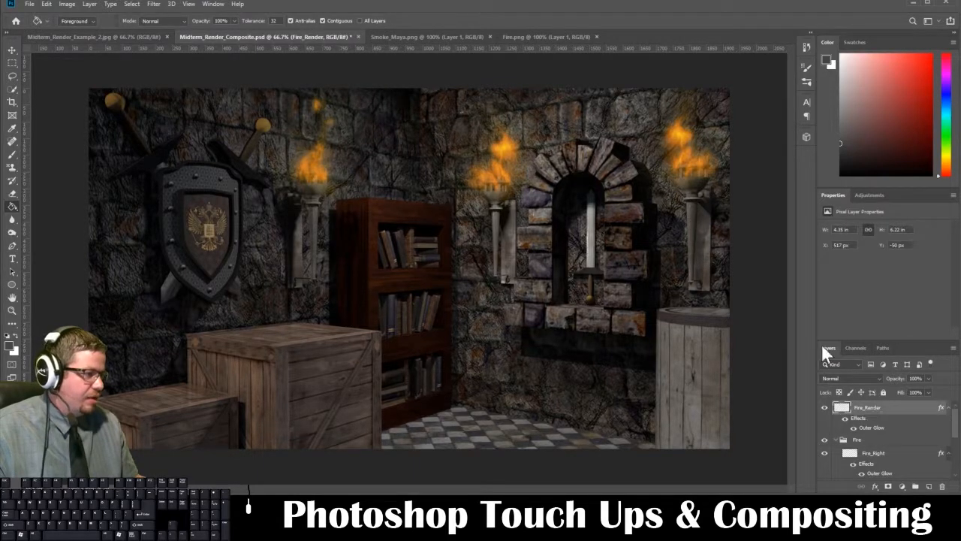
pyautogui.click(445, 35)
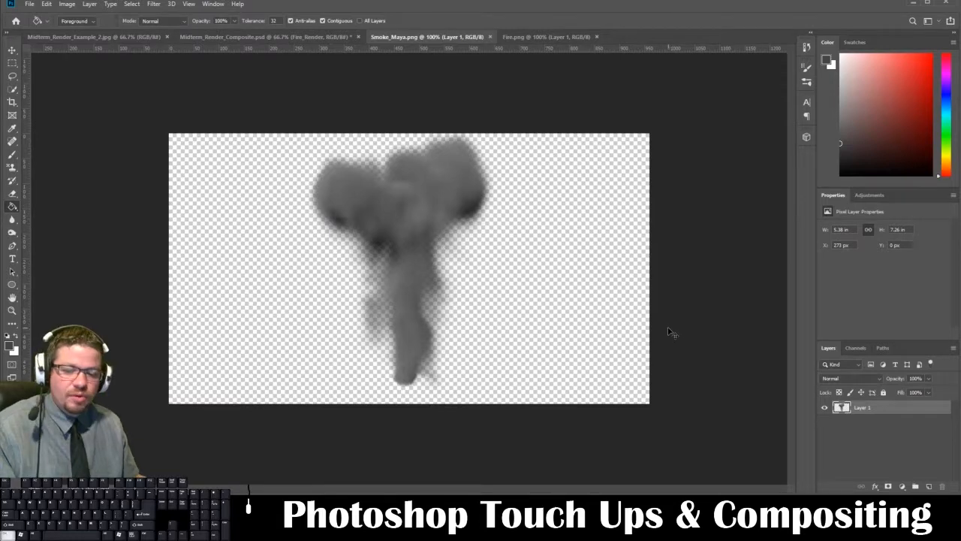
pyautogui.moveTo(569, 232); pyautogui.dragTo(412, 263)
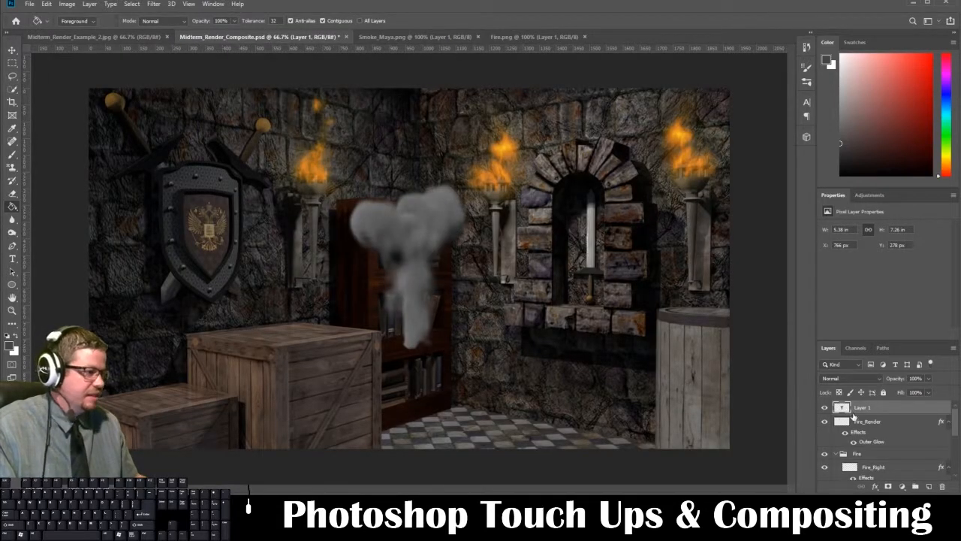
# Step: Set the smoke layer's blend mode to Soft Light and move the smoke over the flame between the shield and the bookcase
pyautogui.click(854, 377)
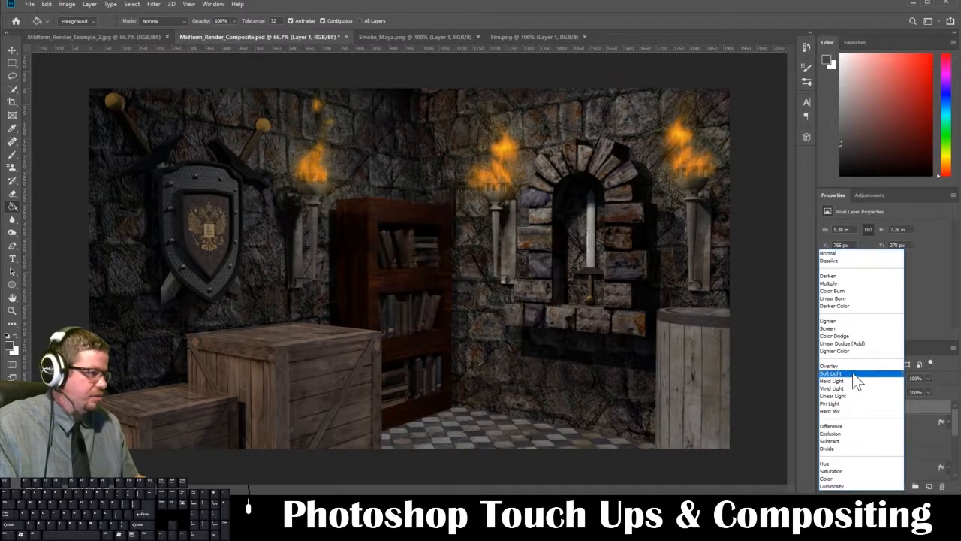
pyautogui.click(853, 374)
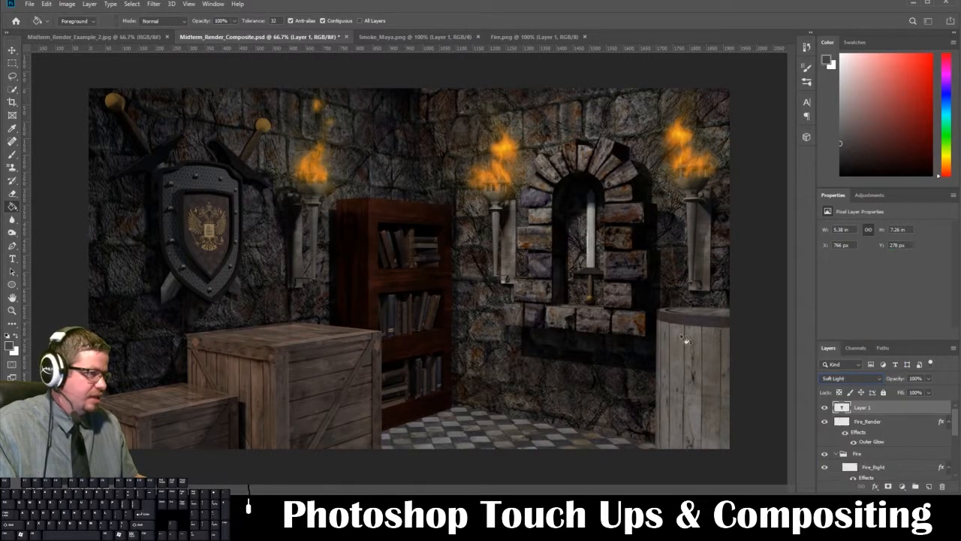
pyautogui.hotkey('ctrl', 't')
pyautogui.moveTo(424, 272)
pyautogui.mouseDown()
pyautogui.moveTo(365, 160)
pyautogui.moveTo(310, 150)
pyautogui.moveTo(326, 95)
pyautogui.mouseUp()
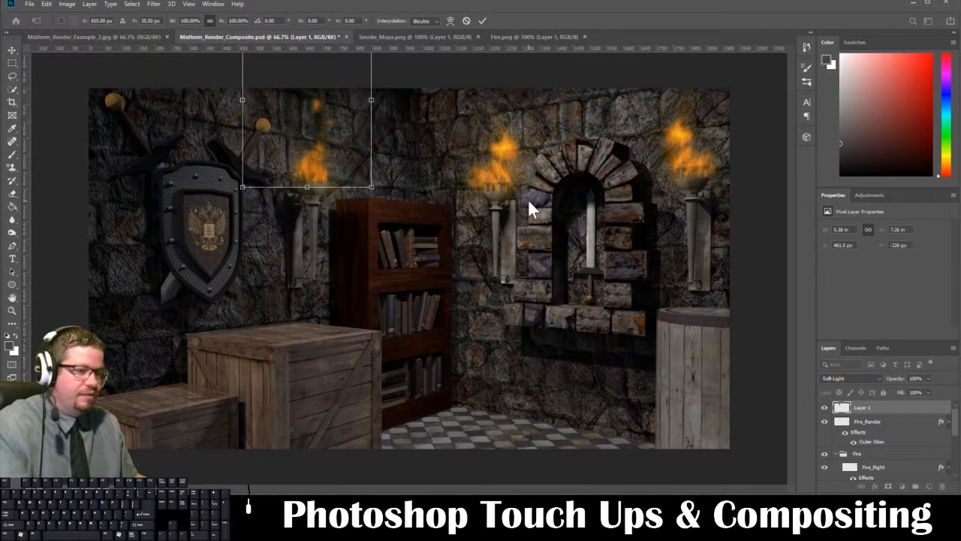
pyautogui.press('Return')
pyautogui.press('g')
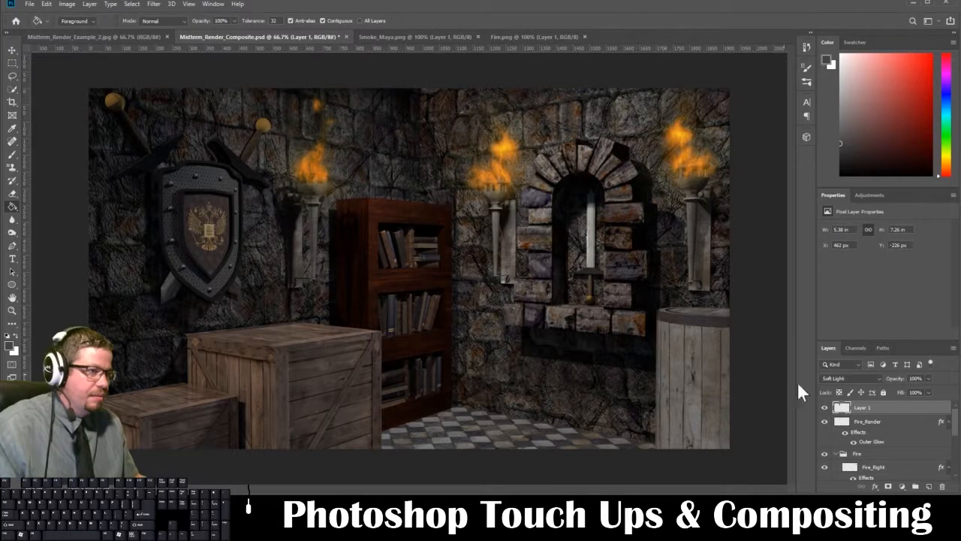
# Step: Rename the pasted smoke layer as Smoke
pyautogui.doubleClick(862, 407)
pyautogui.write('Smoke')
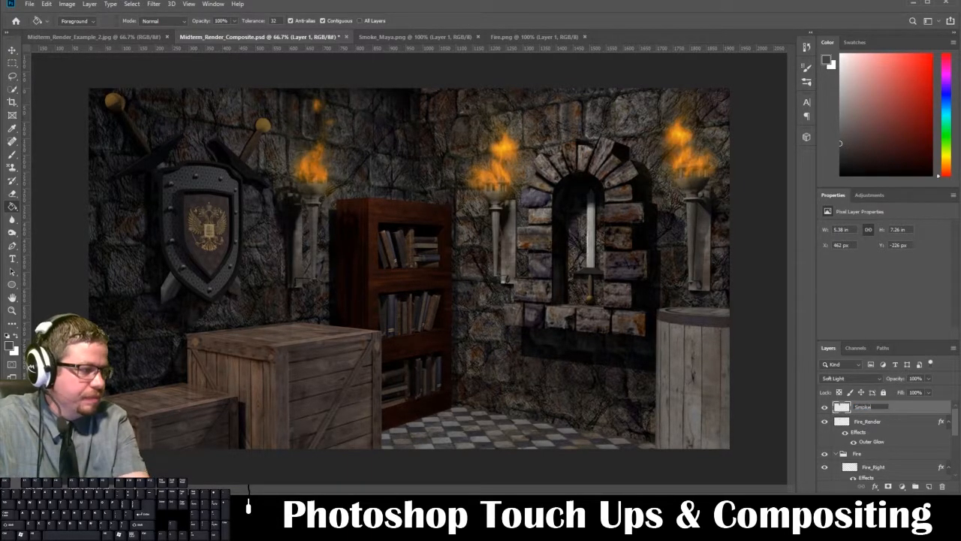
pyautogui.press('Return')
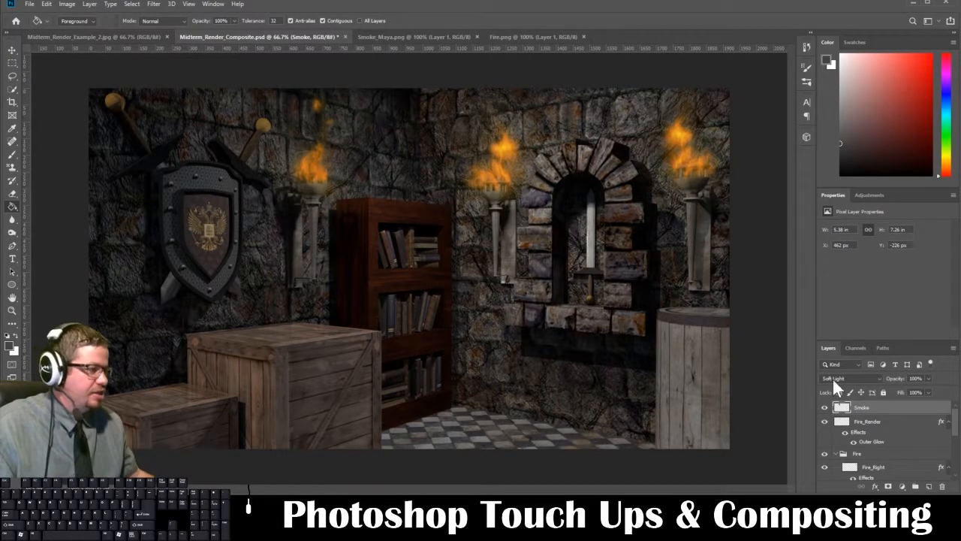
# Step: Set the Smoke layer's blend mode to Overlay and move the layer directly above the Background layer
pyautogui.click(832, 378)
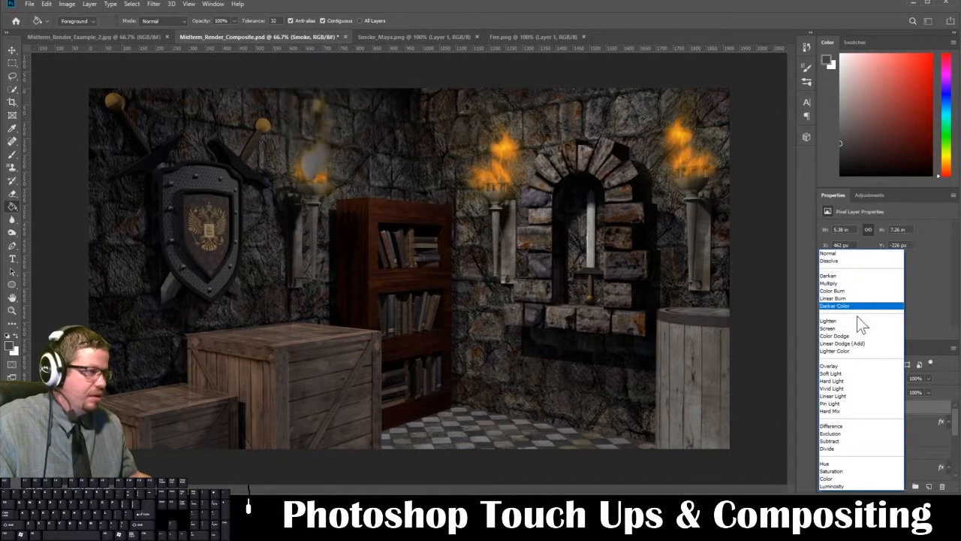
pyautogui.click(855, 365)
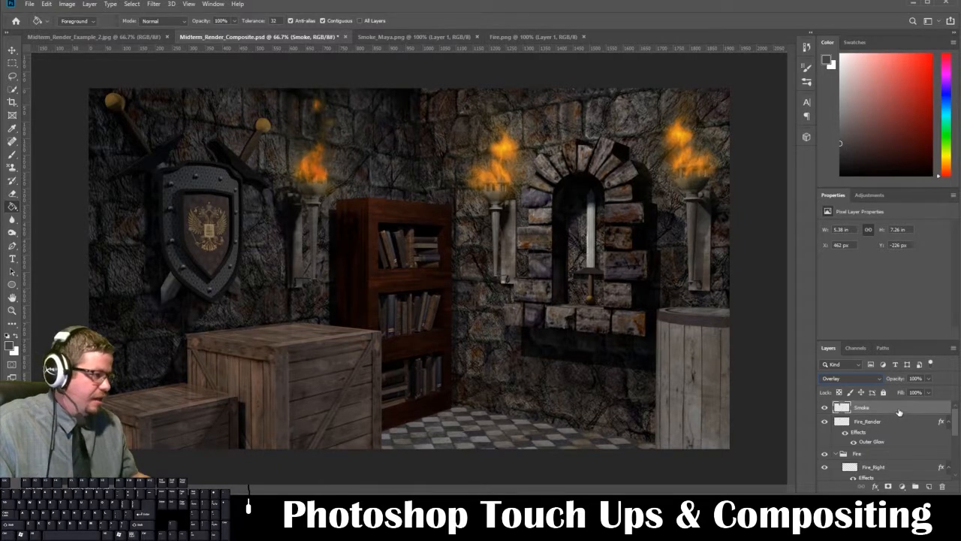
pyautogui.moveTo(900, 411); pyautogui.dragTo(900, 463)
pyautogui.scroll(-1, 894, 451)
pyautogui.moveTo(879, 423); pyautogui.dragTo(882, 462)
pyautogui.scroll(-2, 898, 450)
pyautogui.scroll(1, 888, 417)
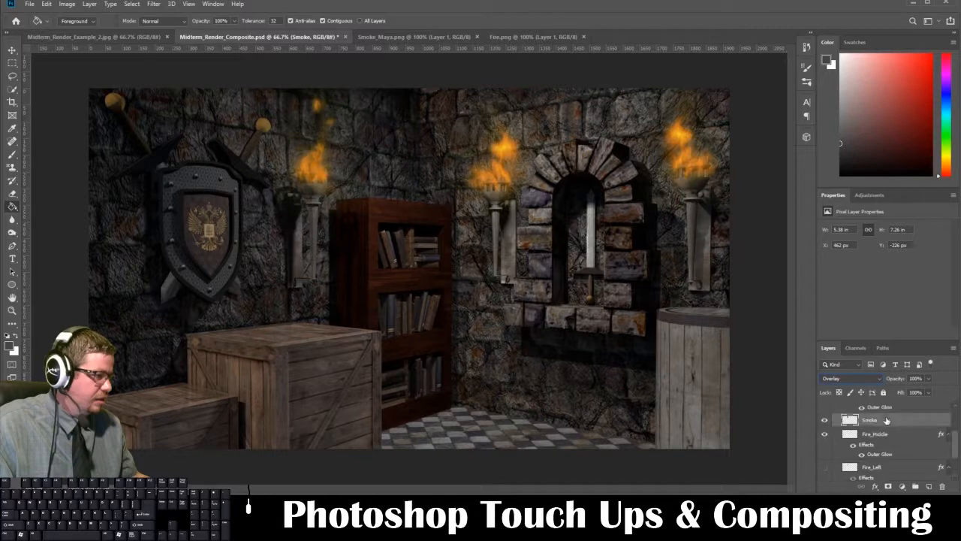
pyautogui.moveTo(888, 415); pyautogui.dragTo(892, 467)
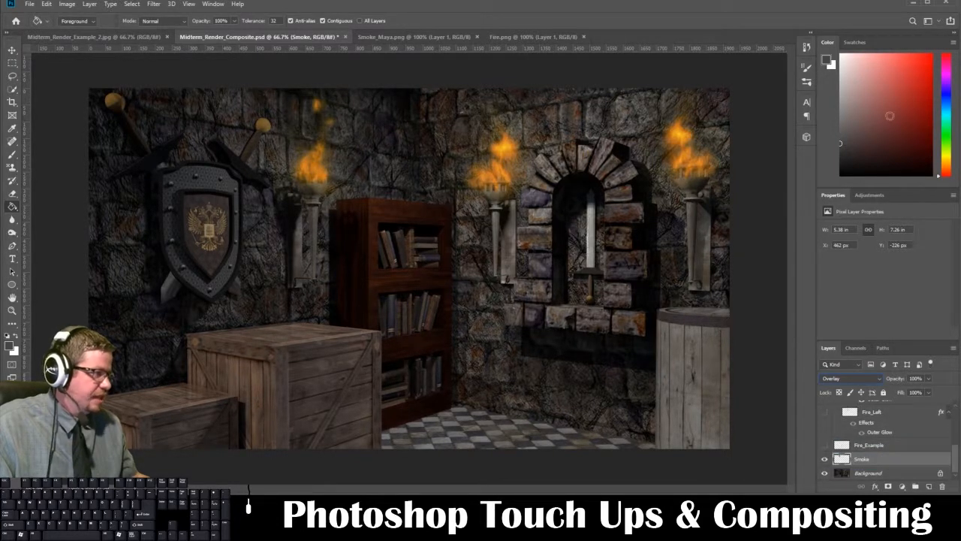
# Step: Hide and show the Smoke layer to compare the scene with and without the smoke
pyautogui.click(929, 21)
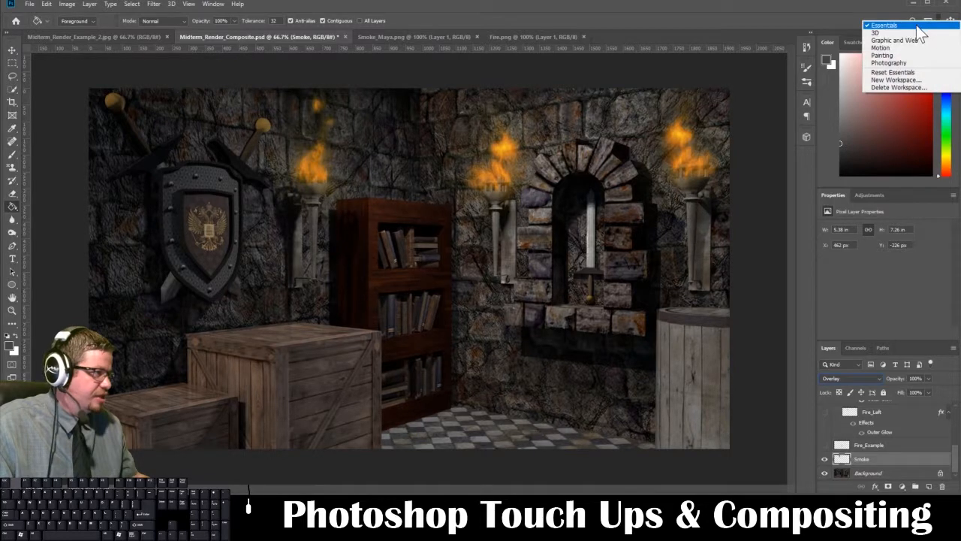
pyautogui.click(928, 21)
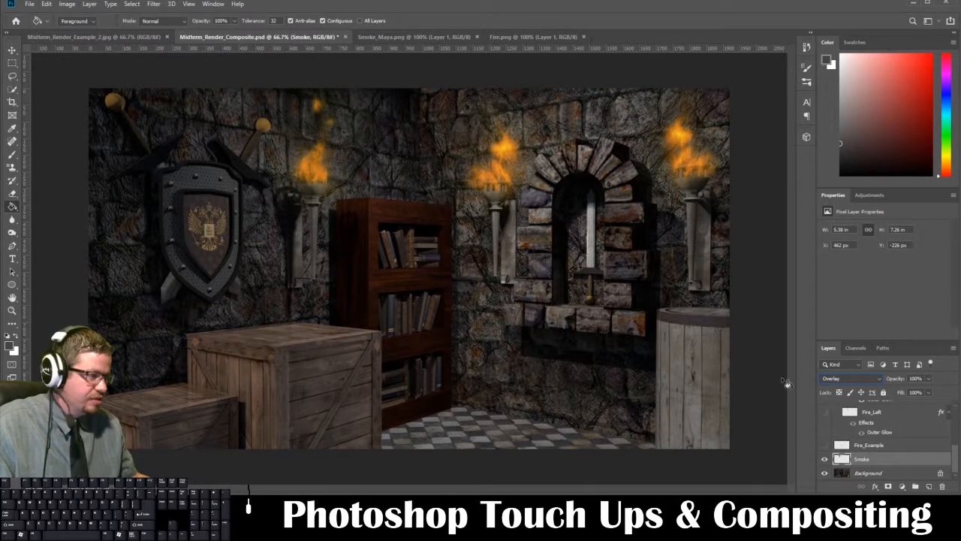
pyautogui.click(824, 459)
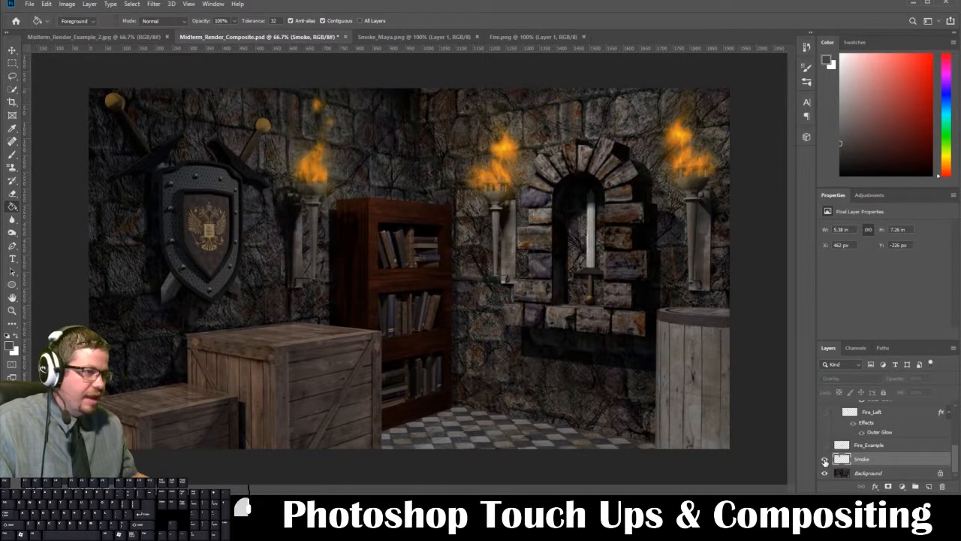
pyautogui.click(825, 458)
# Step: Duplicate the Smoke layer and move the copy over the torch between the bookcase and the arched niche
pyautogui.moveTo(882, 466); pyautogui.dragTo(930, 487)
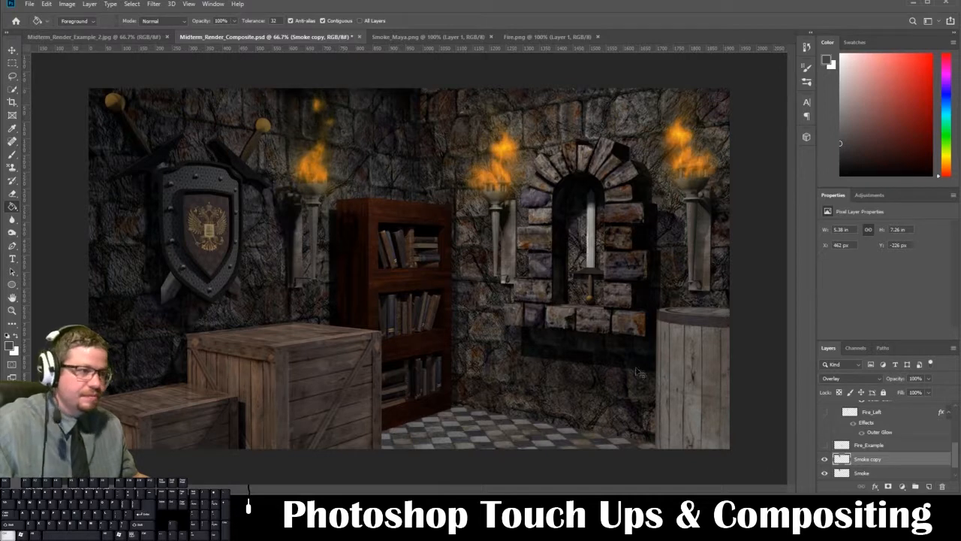
pyautogui.hotkey('ctrl', 't')
pyautogui.moveTo(314, 137); pyautogui.dragTo(494, 137)
pyautogui.press('Return')
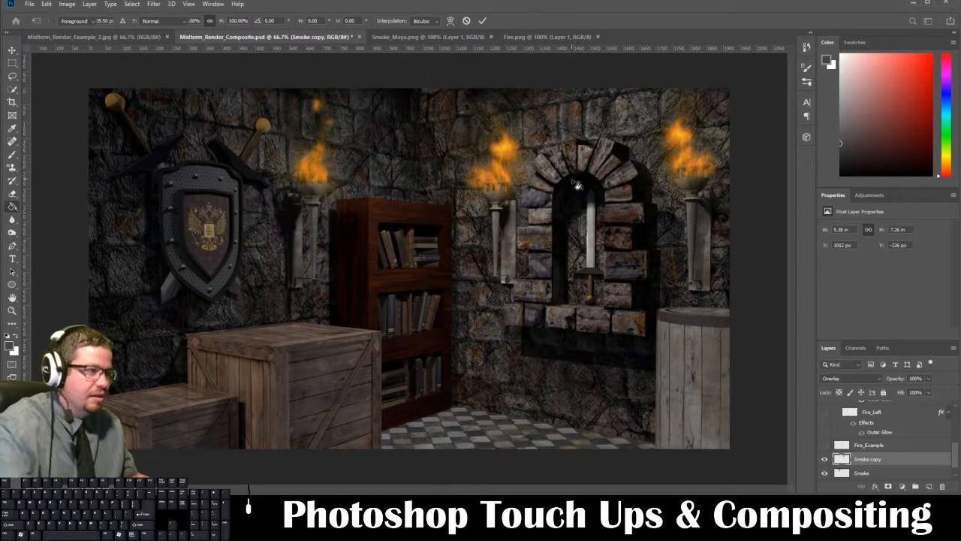
# Step: Duplicate the Smoke copy layer and move the new copy over the torch above the barrel
pyautogui.moveTo(881, 458); pyautogui.dragTo(929, 487)
pyautogui.hotkey('ctrl', 't')
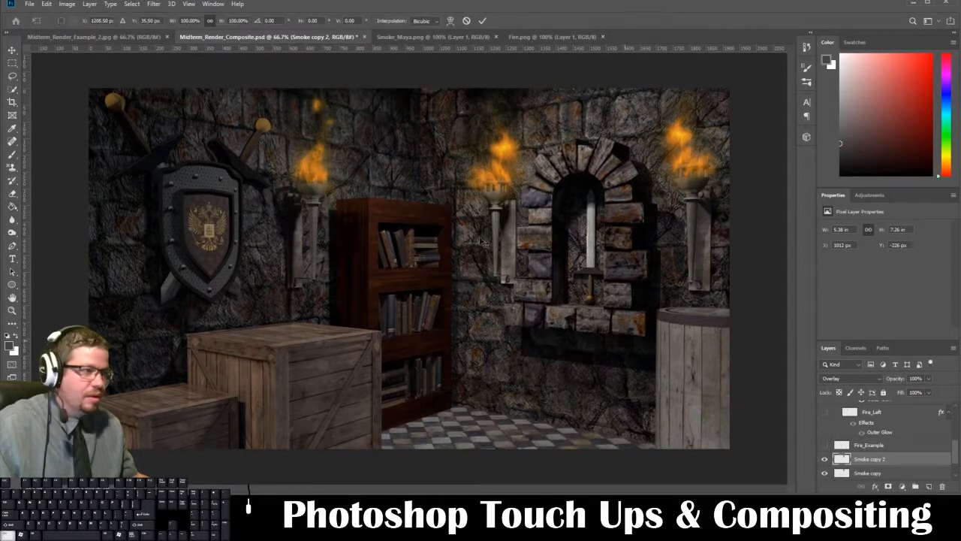
pyautogui.moveTo(433, 122); pyautogui.dragTo(682, 118)
pyautogui.press('Return')
pyautogui.press('g')
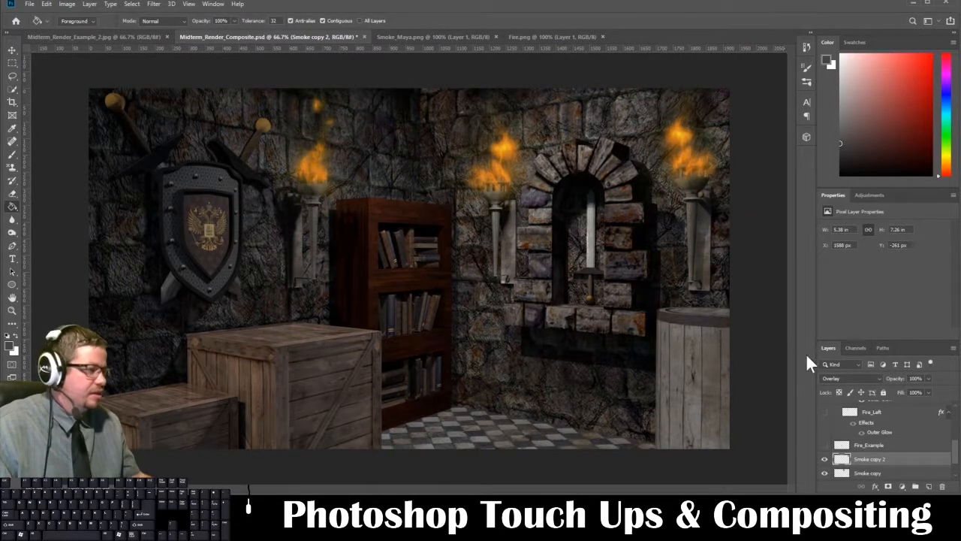
# Step: Group the three smoke layers above the Background layer and name the group Smoke
pyautogui.scroll(-2, 868, 462)
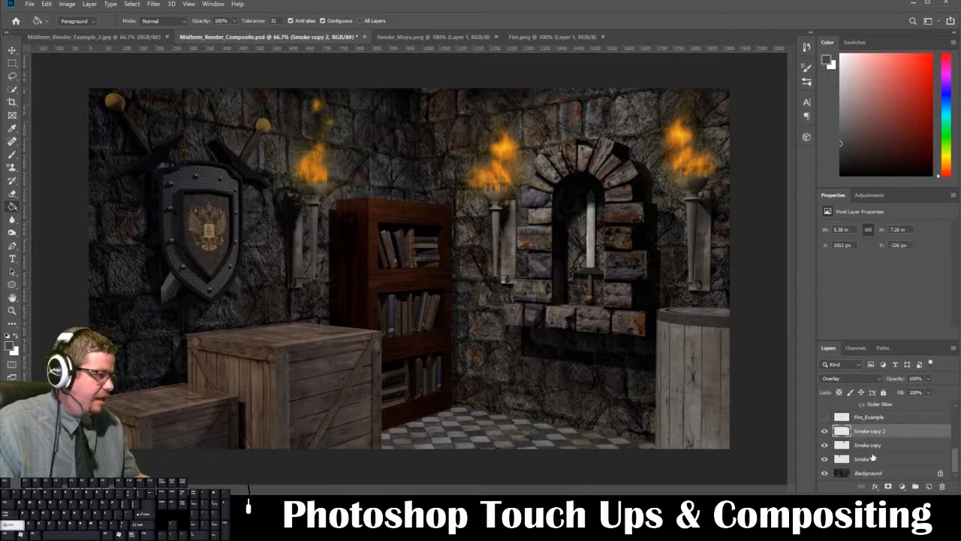
pyautogui.keyDown('shift'); pyautogui.click(871, 445); pyautogui.keyUp('shift')
pyautogui.click(914, 485)
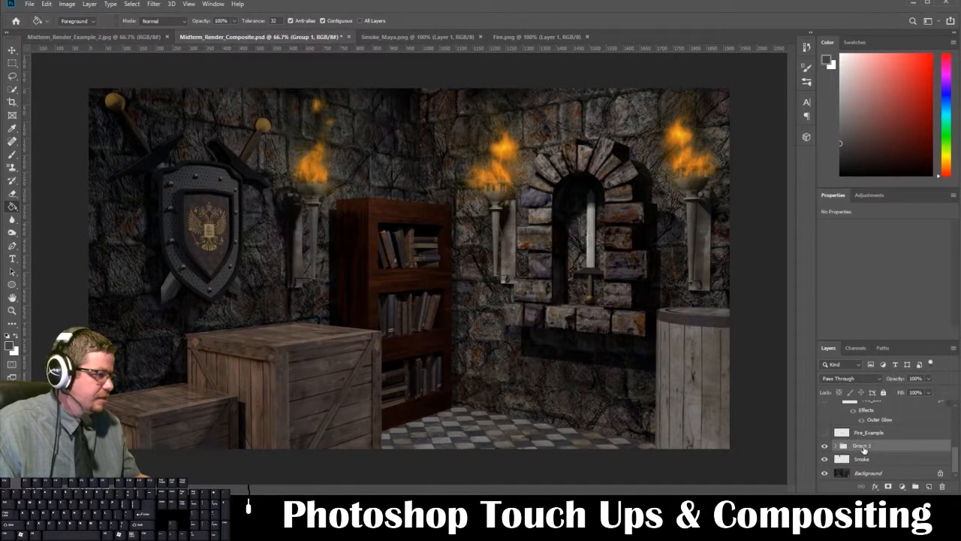
pyautogui.click(861, 459)
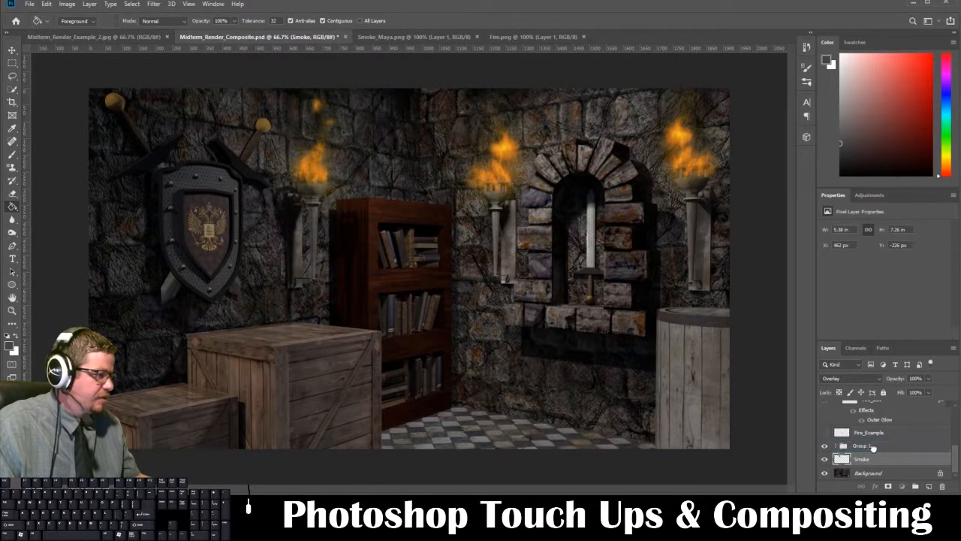
pyautogui.moveTo(873, 448); pyautogui.dragTo(846, 460)
pyautogui.doubleClick(864, 460)
pyautogui.write('Smoke')
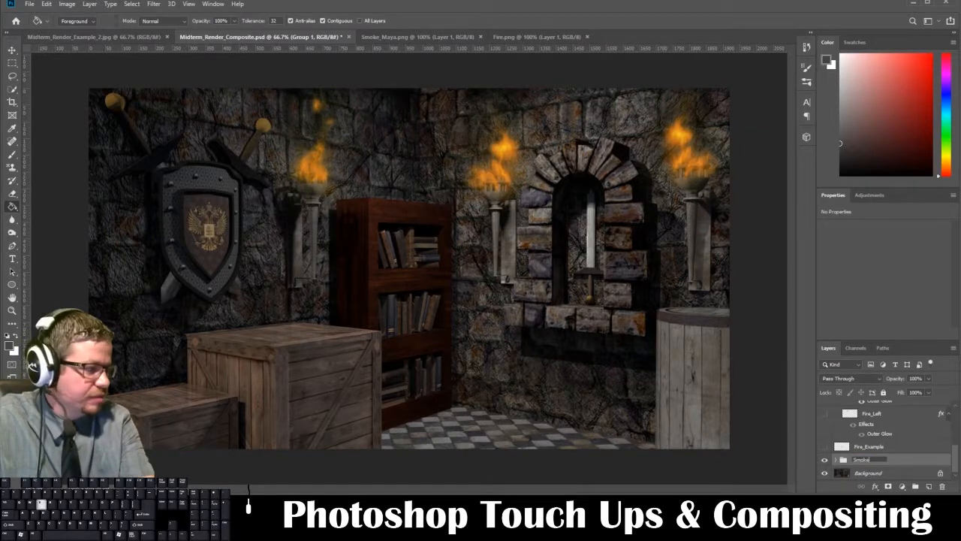
pyautogui.press('Return')
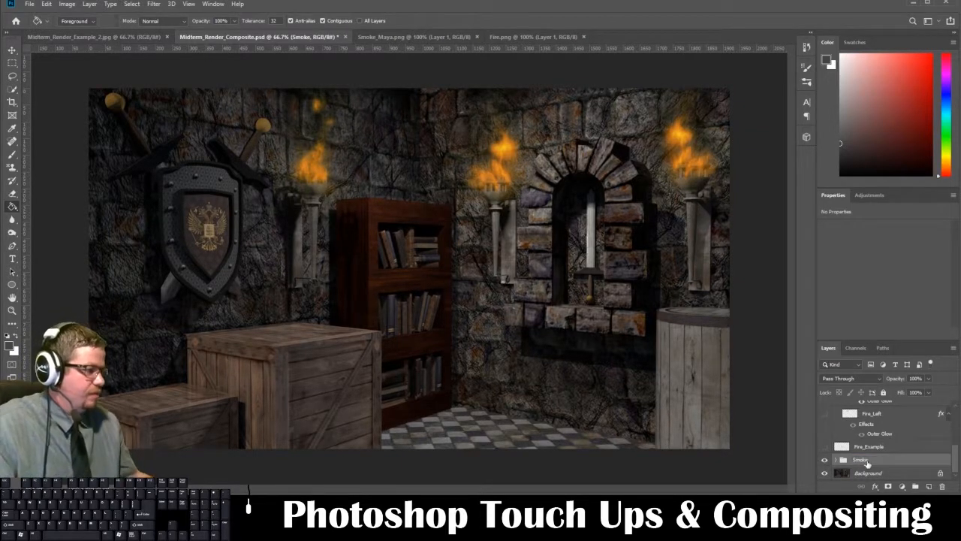
# Step: Add a new layer above Fire_Render and name it Shading
pyautogui.scroll(3, 868, 464)
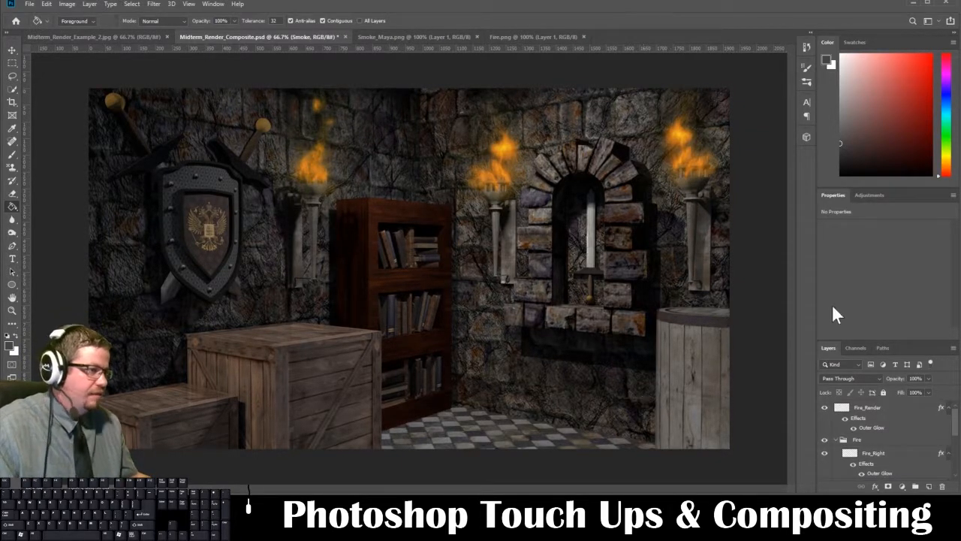
pyautogui.click(871, 409)
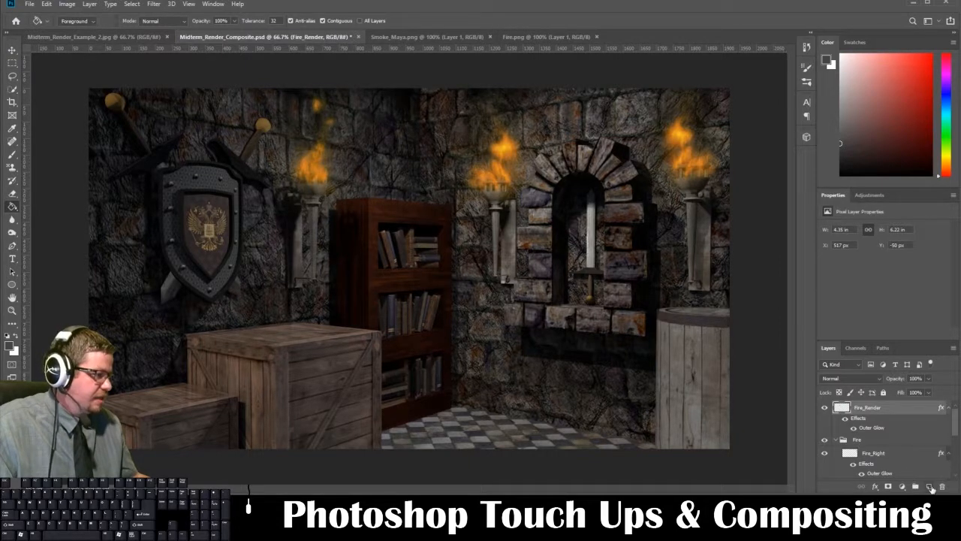
pyautogui.click(930, 487)
pyautogui.doubleClick(863, 408)
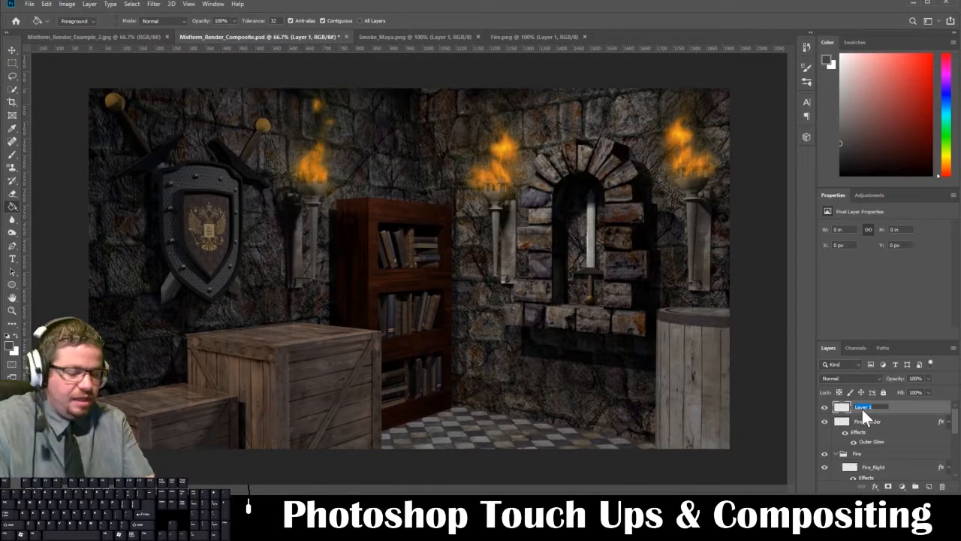
pyautogui.write('Lhell')
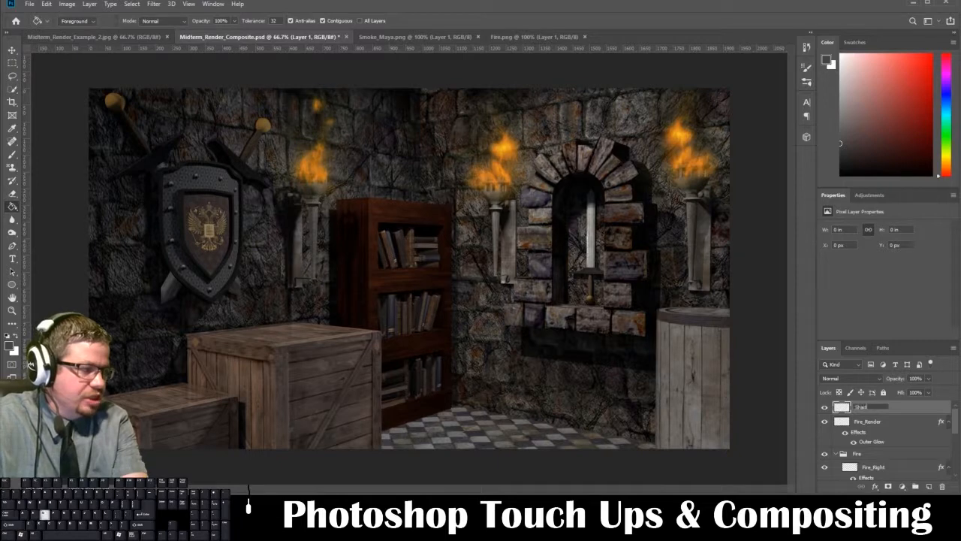
pyautogui.write('ng_Layer')
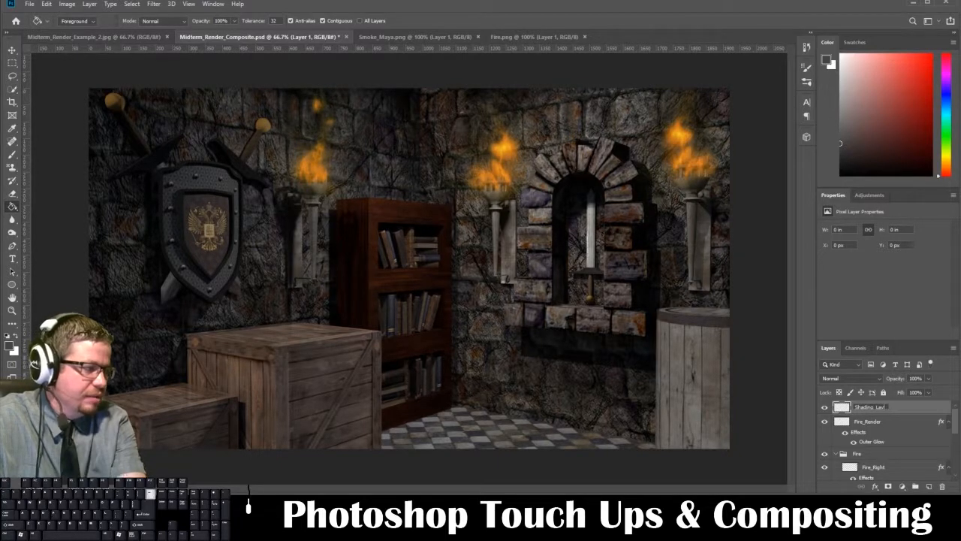
pyautogui.press('Return')
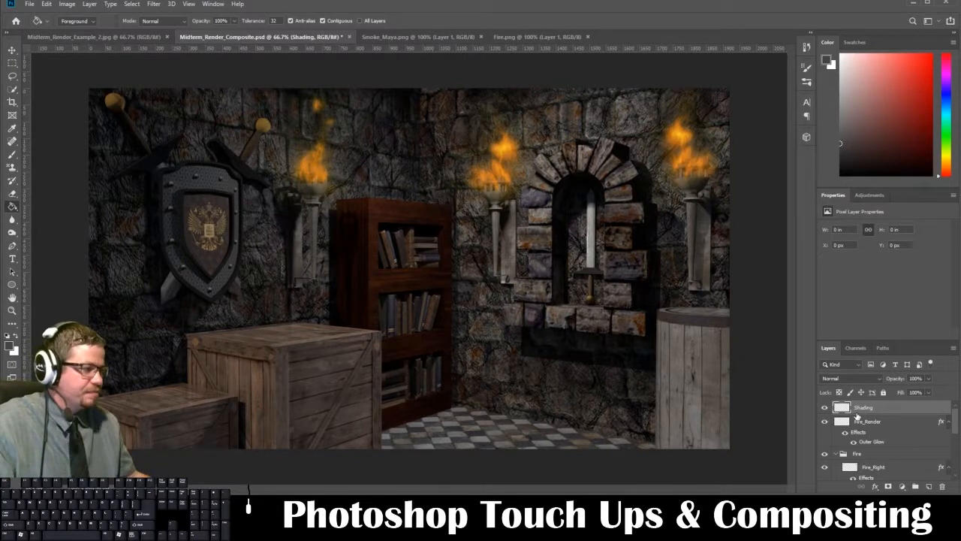
# Step: Add another new layer above Shading and name it Highlights
pyautogui.click(930, 487)
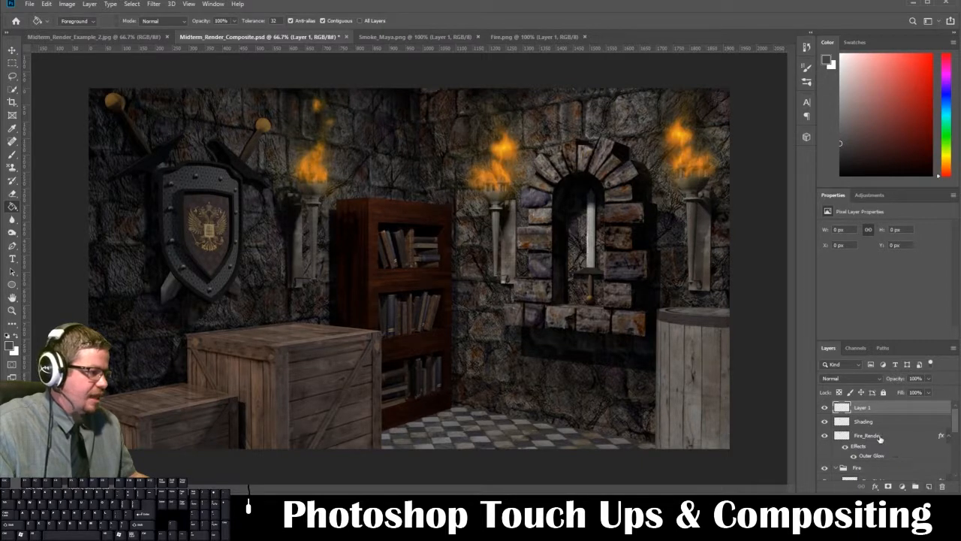
pyautogui.write('Hi')
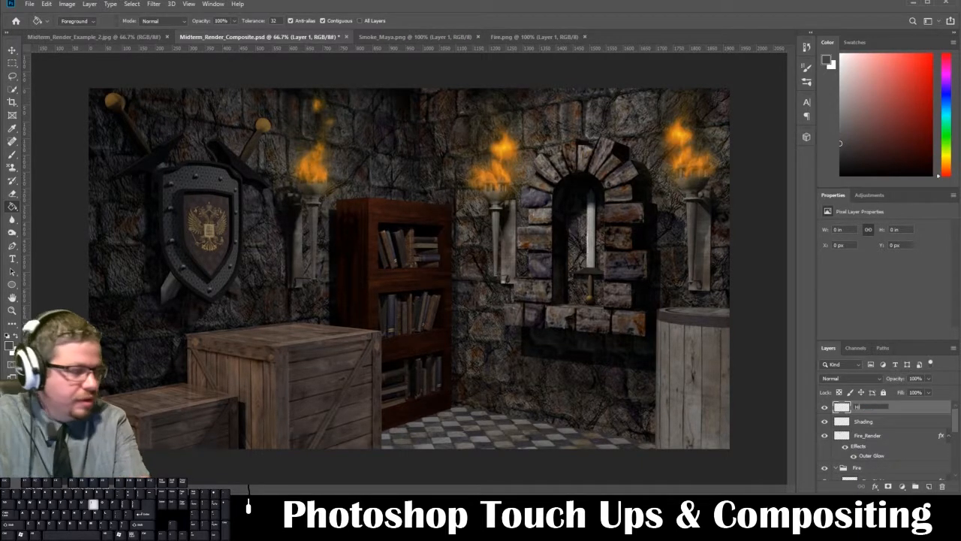
pyautogui.write('ghlights')
pyautogui.press('Return')
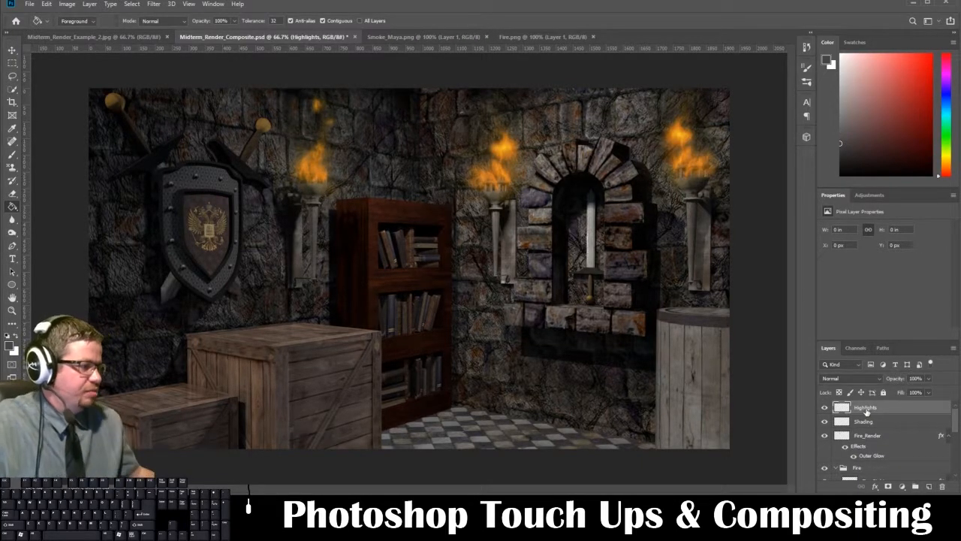
# Step: On the Shading layer, paint over the shadowed left face of the large crate with a black (000000) soft brush
pyautogui.click(858, 421)
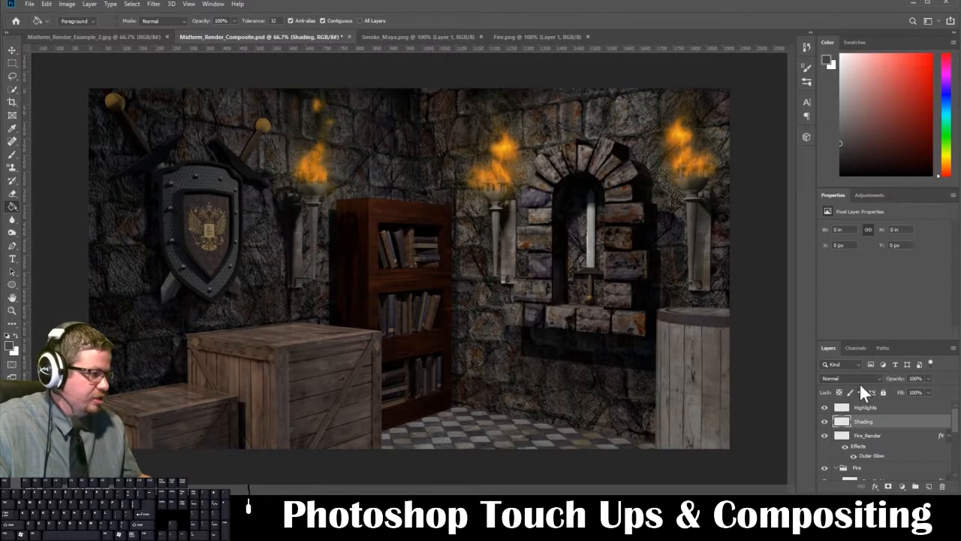
pyautogui.press('b')
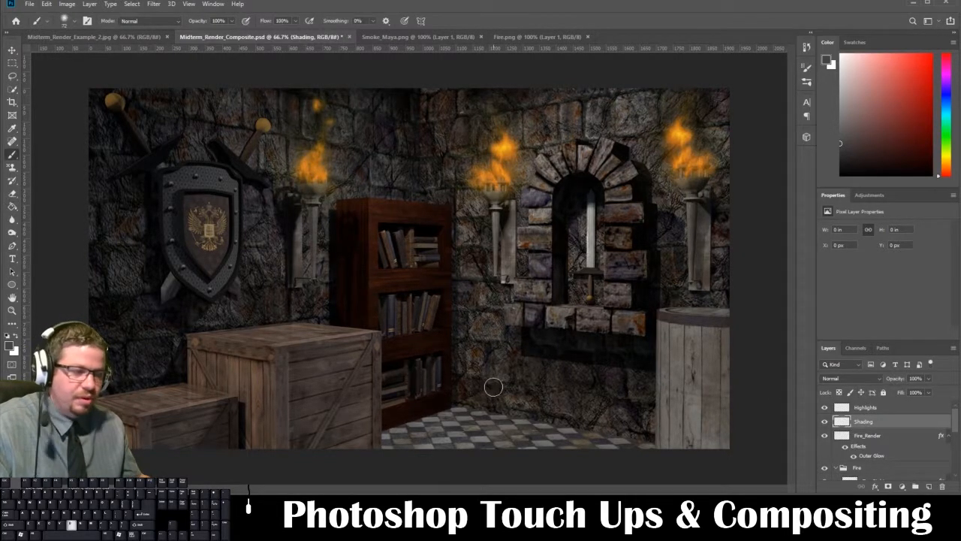
pyautogui.click(10, 346)
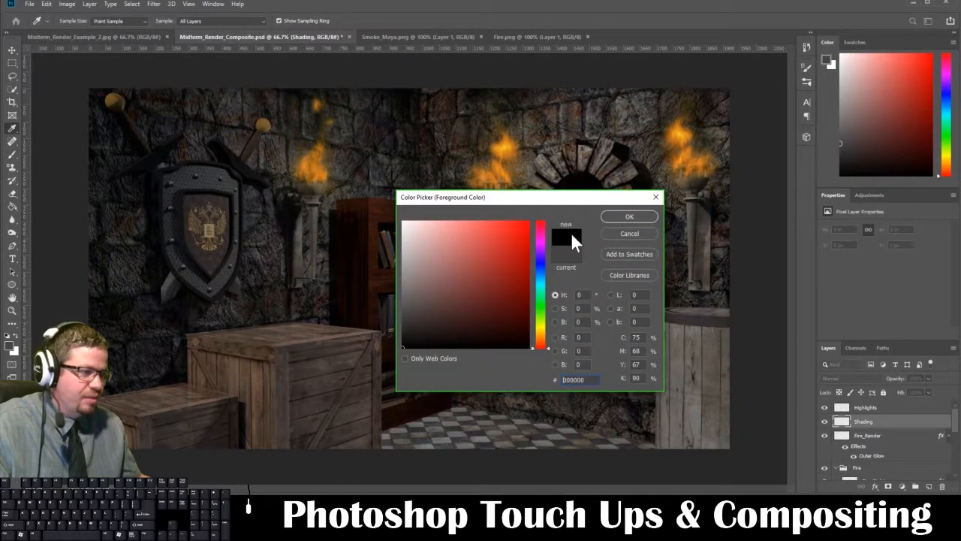
pyautogui.click(628, 218)
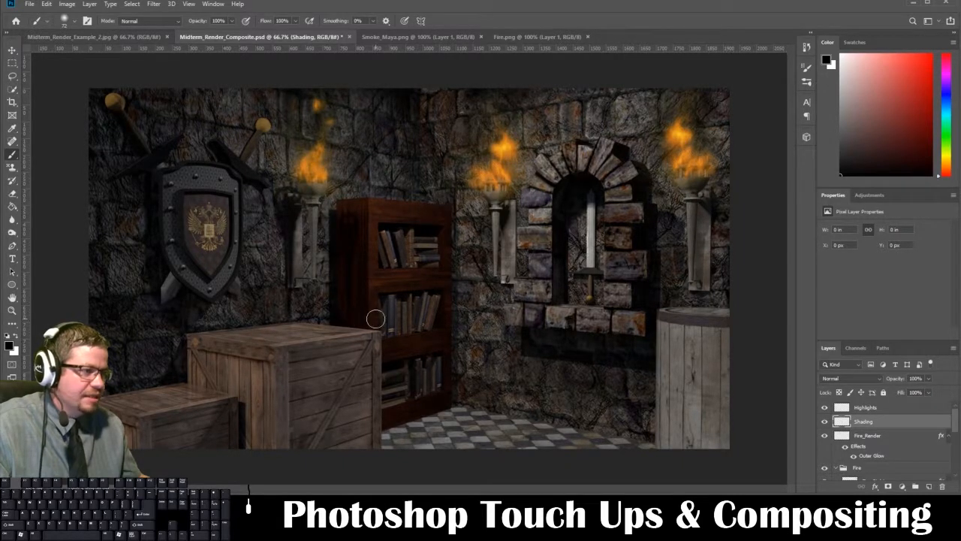
pyautogui.moveTo(192, 336)
pyautogui.mouseDown()
pyautogui.moveTo(268, 352)
pyautogui.moveTo(273, 449)
pyautogui.moveTo(251, 442)
pyautogui.moveTo(247, 415)
pyautogui.moveTo(247, 383)
pyautogui.moveTo(259, 425)
pyautogui.moveTo(264, 364)
pyautogui.moveTo(191, 355)
pyautogui.moveTo(193, 375)
pyautogui.moveTo(246, 393)
pyautogui.moveTo(215, 366)
pyautogui.mouseUp()
# Step: Set the Shading layer's blend mode to Soft Light
pyautogui.click(847, 424)
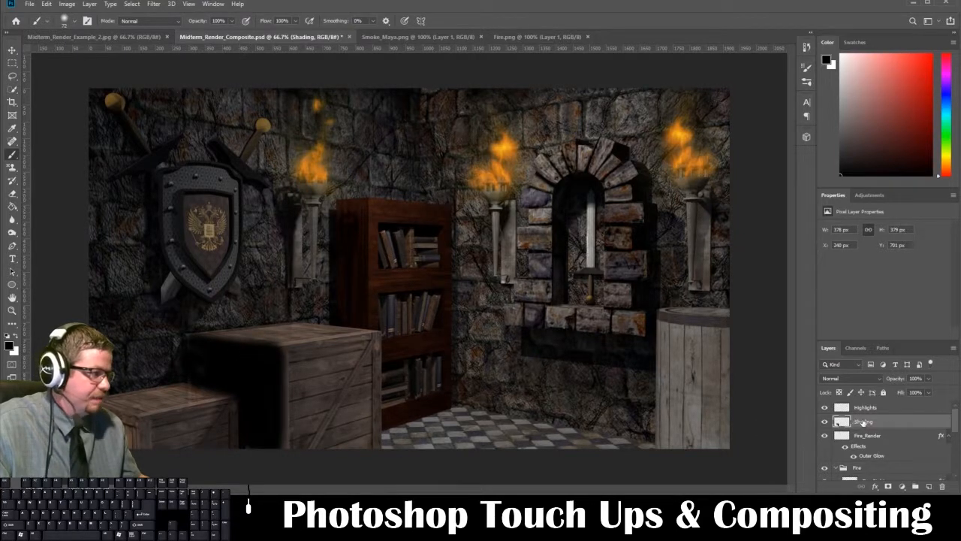
pyautogui.click(846, 378)
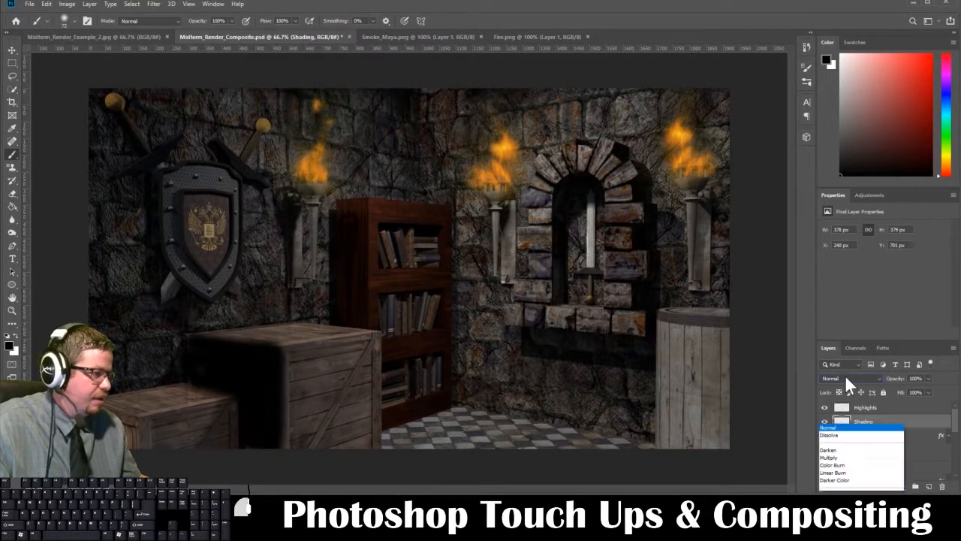
pyautogui.click(847, 374)
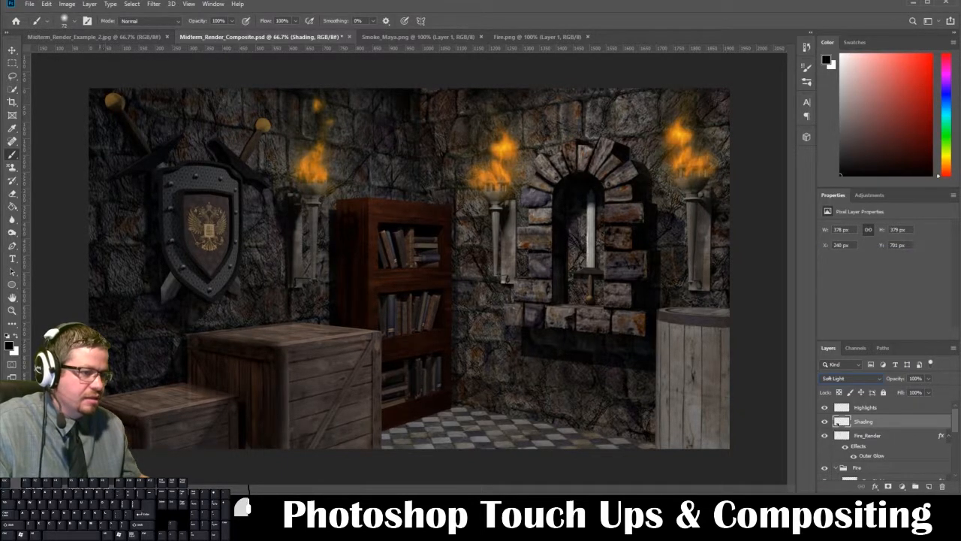
# Step: Paint black shading on the Shading layer over the small crate's shadowed left side and the left side of the bookcase
pyautogui.moveTo(91, 421); pyautogui.dragTo(95, 425)
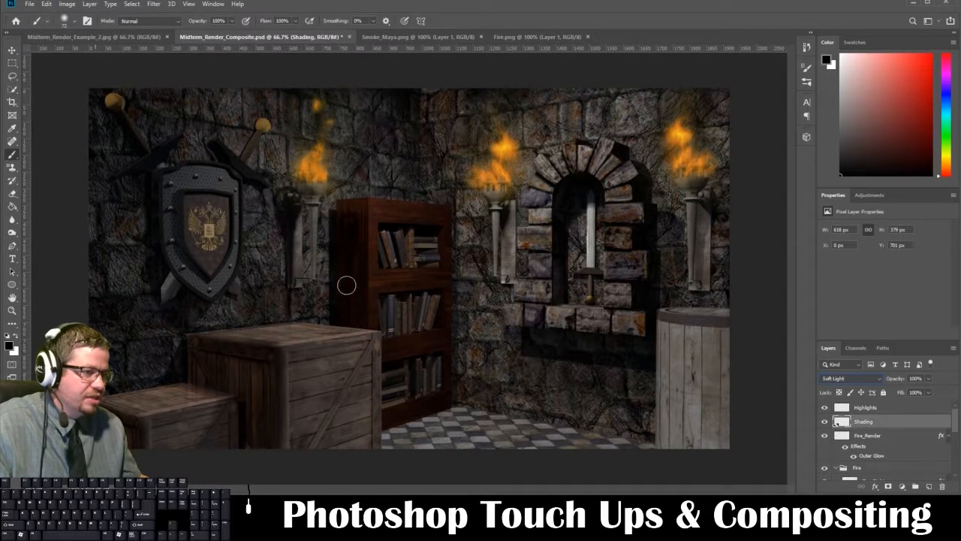
pyautogui.moveTo(344, 209)
pyautogui.mouseDown()
pyautogui.moveTo(358, 204)
pyautogui.moveTo(358, 316)
pyautogui.moveTo(344, 293)
pyautogui.moveTo(344, 211)
pyautogui.mouseUp()
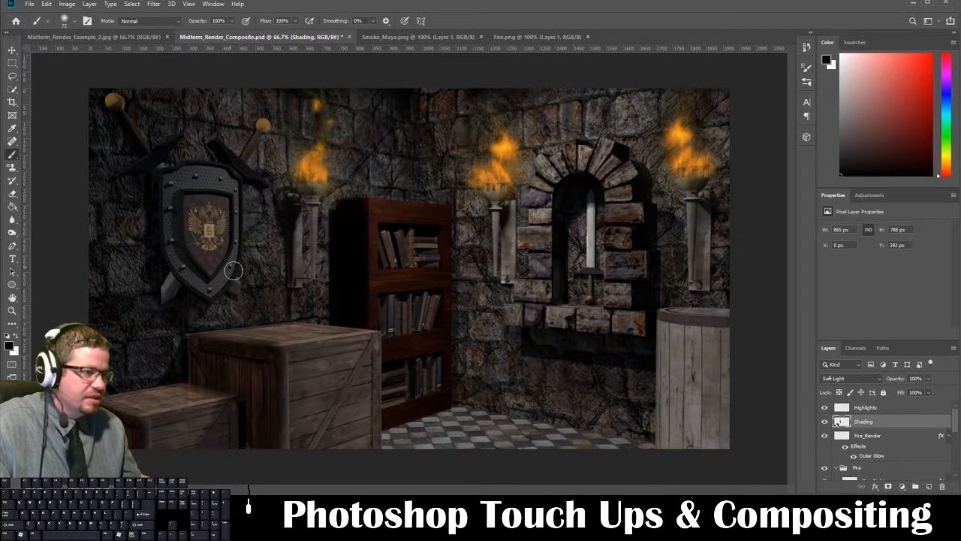
# Step: With a smaller soft brush, paint shadows along the left sword's handle and crossguard, the shield's left edge and the blade tip below it
pyautogui.moveTo(98, 102)
pyautogui.mouseDown()
pyautogui.moveTo(136, 150)
pyautogui.moveTo(121, 174)
pyautogui.moveTo(151, 180)
pyautogui.mouseUp()
pyautogui.rightClick(180, 145)
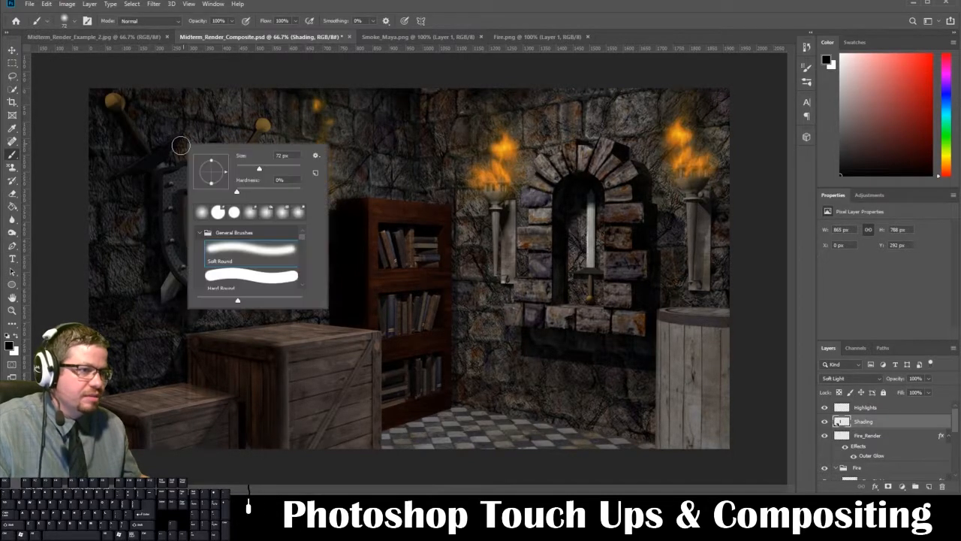
pyautogui.click(251, 163)
pyautogui.moveTo(109, 106); pyautogui.dragTo(110, 116)
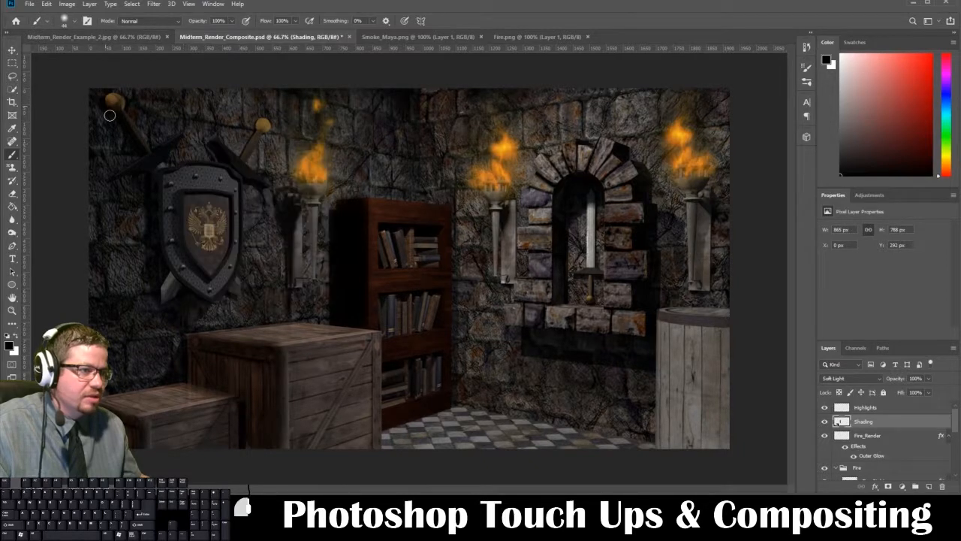
pyautogui.moveTo(139, 159); pyautogui.dragTo(108, 177)
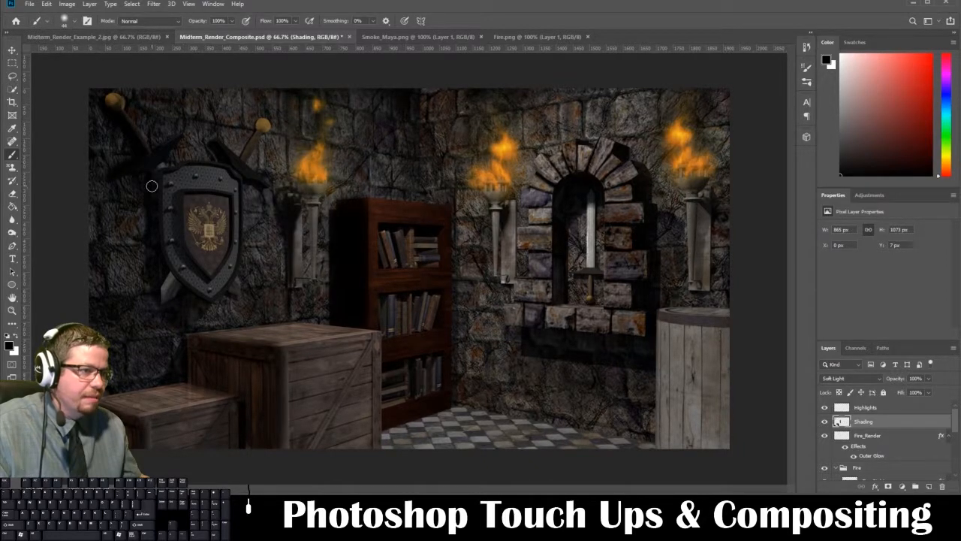
pyautogui.hotkey('ctrl', 'z')
pyautogui.moveTo(106, 102)
pyautogui.mouseDown()
pyautogui.moveTo(138, 154)
pyautogui.moveTo(131, 162)
pyautogui.moveTo(152, 196)
pyautogui.mouseUp()
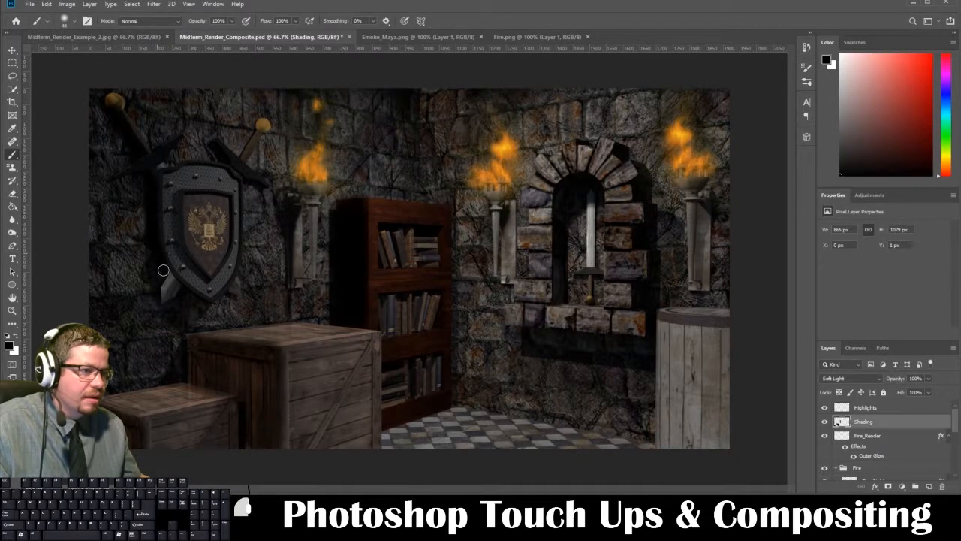
pyautogui.moveTo(163, 270)
pyautogui.mouseDown()
pyautogui.moveTo(159, 300)
pyautogui.moveTo(177, 290)
pyautogui.mouseUp()
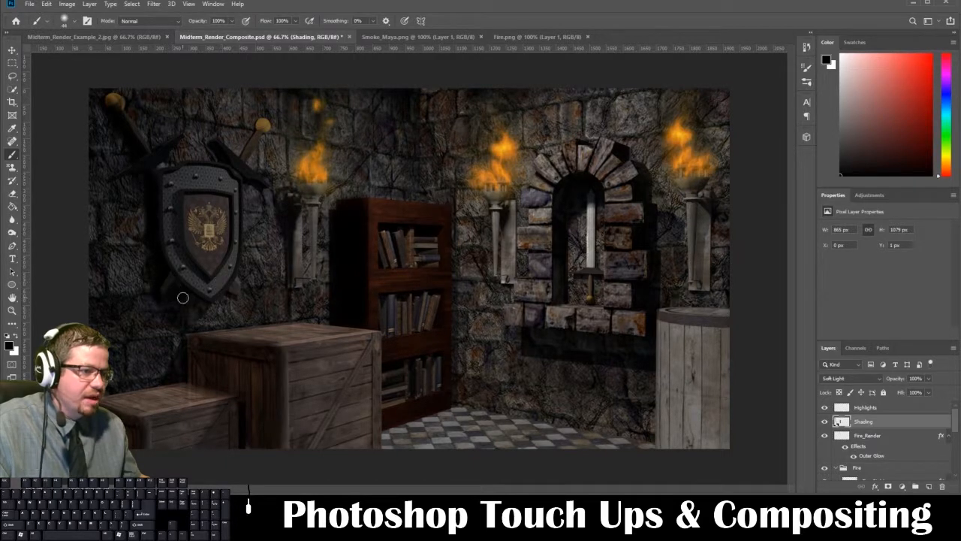
# Step: Paint shadows along the right sword's handle and crossguard and down the left side of the leftmost torch
pyautogui.moveTo(256, 124)
pyautogui.mouseDown()
pyautogui.moveTo(238, 152)
pyautogui.moveTo(260, 120)
pyautogui.mouseUp()
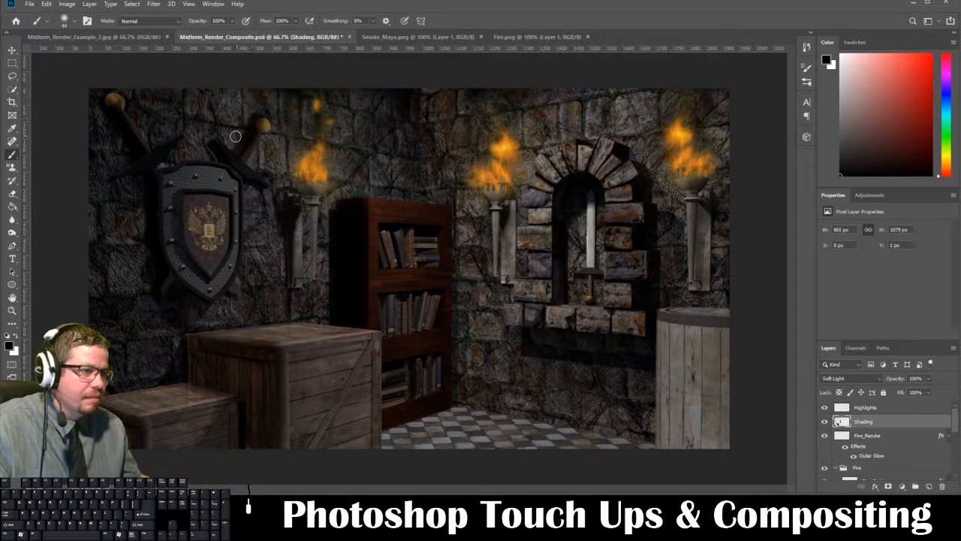
pyautogui.moveTo(208, 144)
pyautogui.mouseDown()
pyautogui.moveTo(224, 163)
pyautogui.moveTo(212, 144)
pyautogui.moveTo(225, 150)
pyautogui.mouseUp()
pyautogui.moveTo(236, 160); pyautogui.dragTo(219, 149)
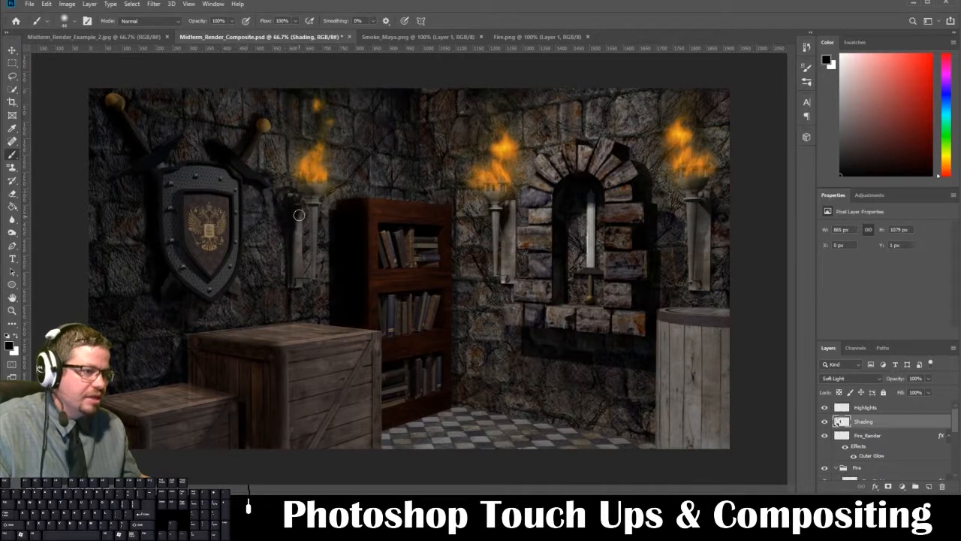
pyautogui.moveTo(287, 195); pyautogui.dragTo(292, 287)
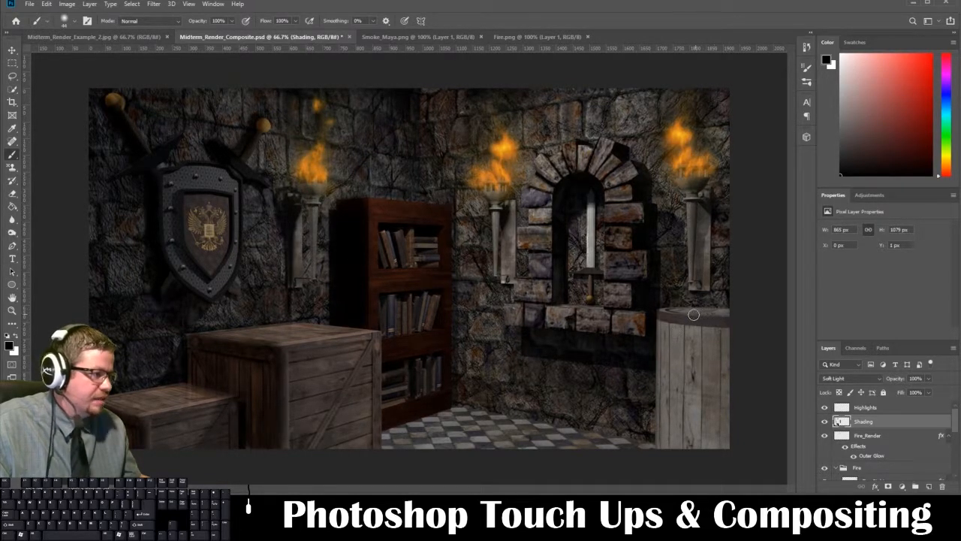
# Step: Set the soft brush to 117 px with 0% hardness and darken the right side of the barrel
pyautogui.rightClick(718, 331)
pyautogui.click(794, 350)
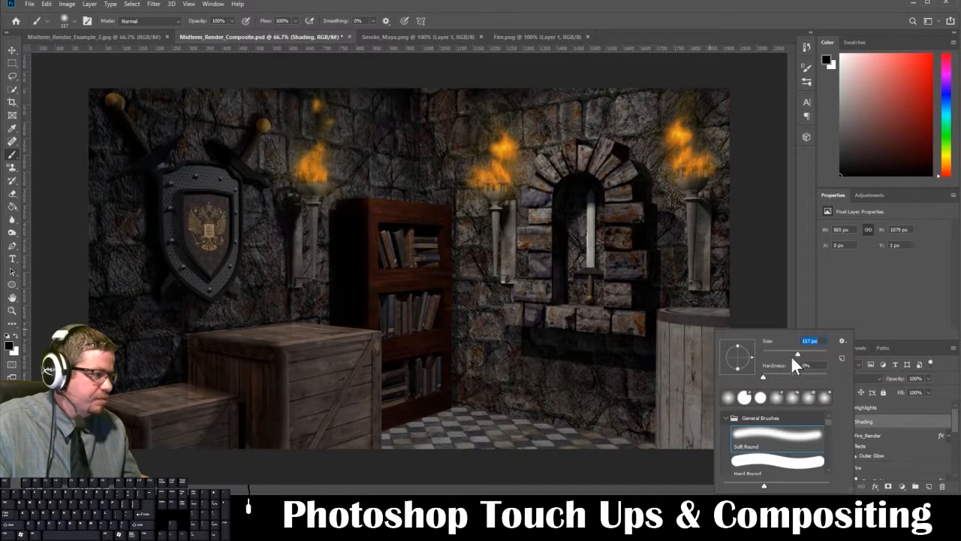
pyautogui.click(763, 375)
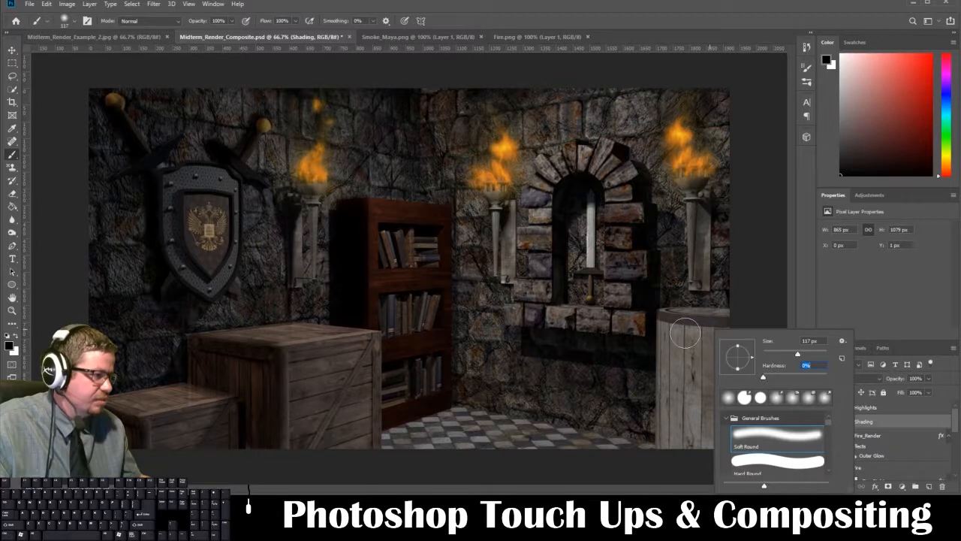
pyautogui.click(720, 329)
pyautogui.hotkey('ctrl', 'z')
pyautogui.moveTo(725, 331)
pyautogui.mouseDown()
pyautogui.moveTo(685, 333)
pyautogui.moveTo(691, 415)
pyautogui.moveTo(691, 333)
pyautogui.moveTo(725, 375)
pyautogui.moveTo(714, 440)
pyautogui.moveTo(728, 381)
pyautogui.mouseUp()
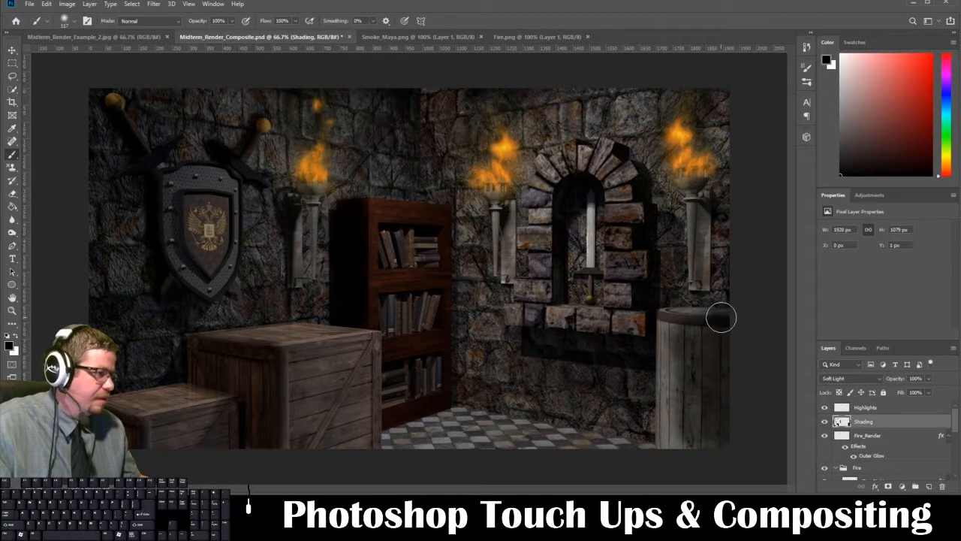
# Step: Erase the shading spilled onto the barrel's top, then brush a softer shadow down the middle of the barrel
pyautogui.press('e')
pyautogui.moveTo(680, 313)
pyautogui.mouseDown()
pyautogui.moveTo(718, 328)
pyautogui.moveTo(735, 314)
pyautogui.moveTo(705, 306)
pyautogui.moveTo(730, 305)
pyautogui.moveTo(702, 310)
pyautogui.mouseUp()
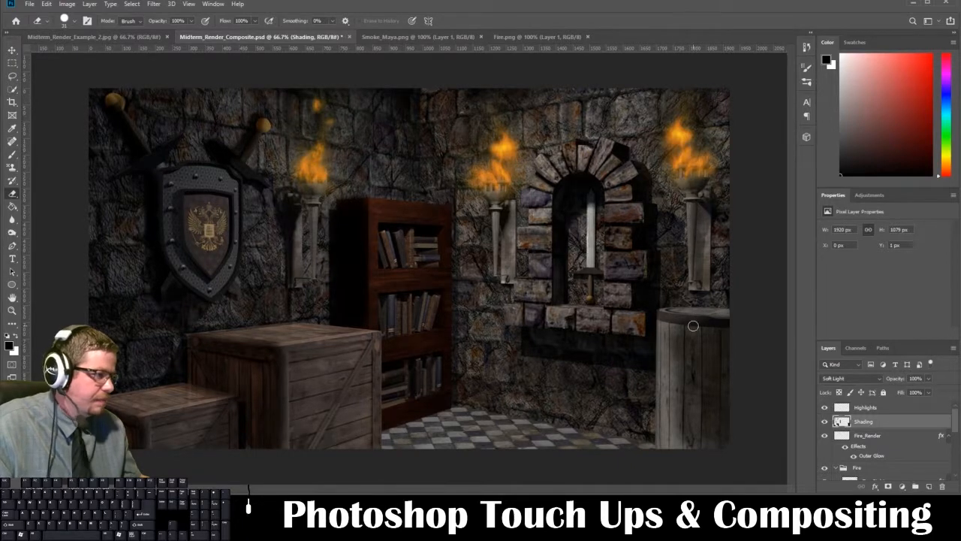
pyautogui.press('b')
pyautogui.moveTo(700, 332)
pyautogui.mouseDown()
pyautogui.moveTo(675, 330)
pyautogui.moveTo(685, 371)
pyautogui.mouseUp()
pyautogui.hotkey('ctrl', 'z')
pyautogui.moveTo(692, 334)
pyautogui.mouseDown()
pyautogui.moveTo(679, 431)
pyautogui.moveTo(675, 333)
pyautogui.moveTo(673, 434)
pyautogui.moveTo(711, 442)
pyautogui.mouseUp()
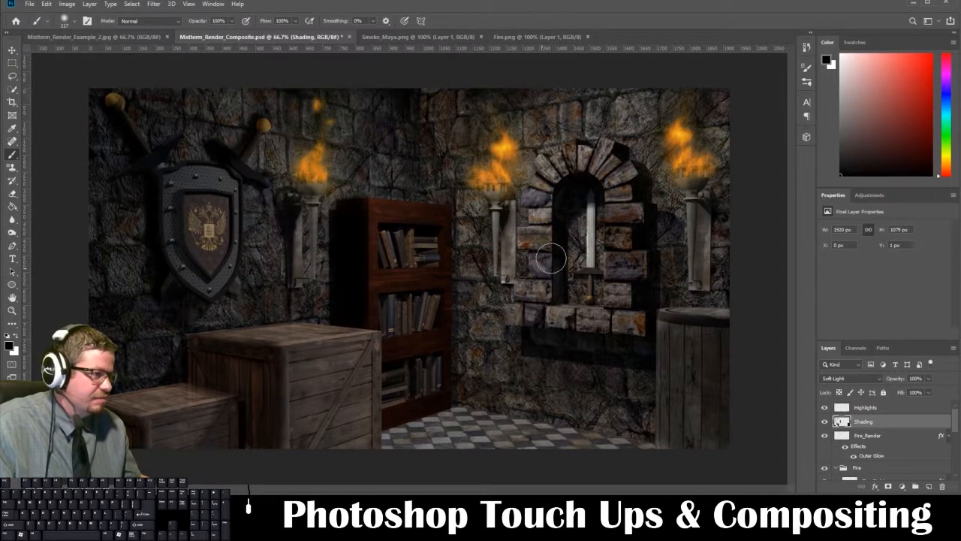
# Step: Reduce the soft brush size and paint shading inside the arched stone niche, over the sword's upper blade and hilt
pyautogui.moveTo(592, 204); pyautogui.dragTo(590, 289)
pyautogui.hotkey('ctrl', 'z')
pyautogui.rightClick(600, 199)
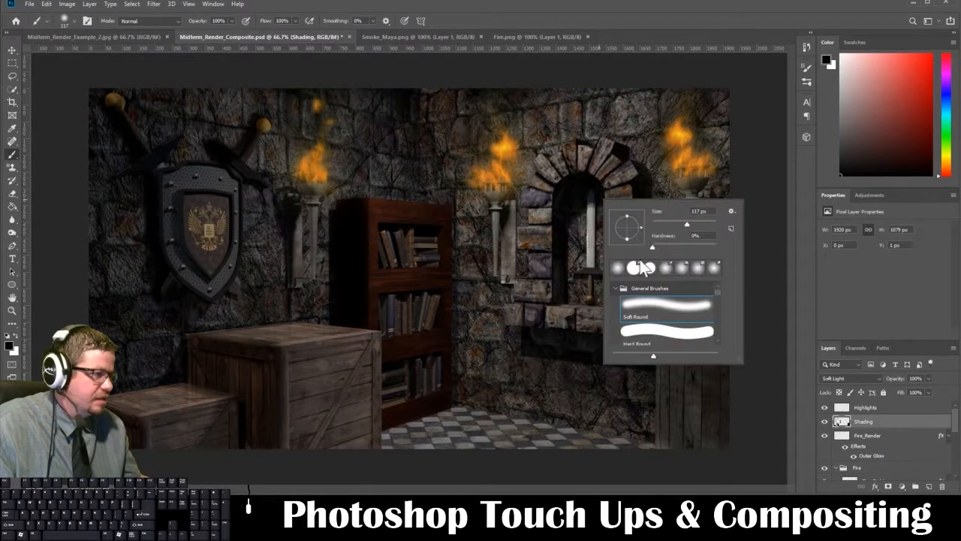
pyautogui.click(672, 223)
pyautogui.moveTo(599, 191)
pyautogui.mouseDown()
pyautogui.moveTo(600, 289)
pyautogui.moveTo(582, 298)
pyautogui.moveTo(573, 296)
pyautogui.moveTo(570, 218)
pyautogui.moveTo(581, 214)
pyautogui.moveTo(582, 296)
pyautogui.moveTo(597, 200)
pyautogui.mouseUp()
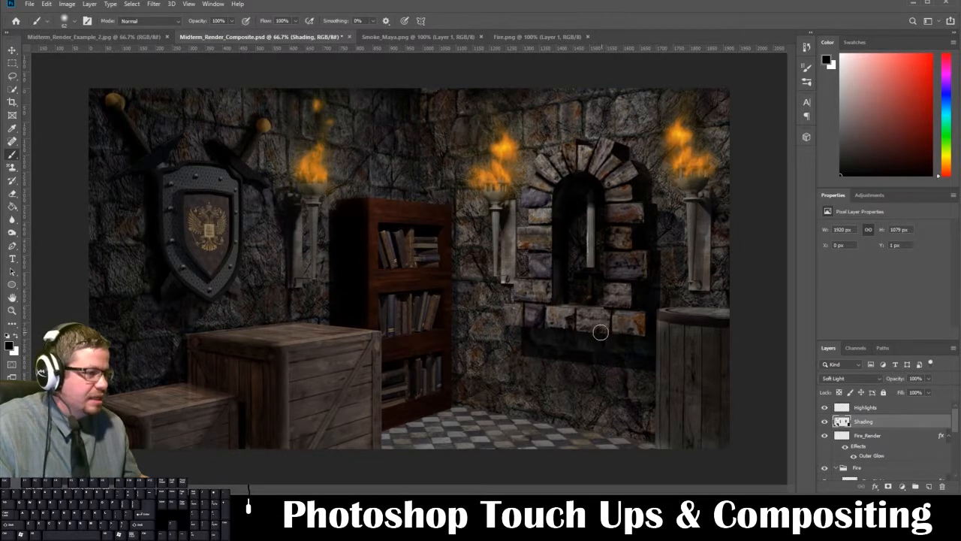
pyautogui.rightClick(512, 344)
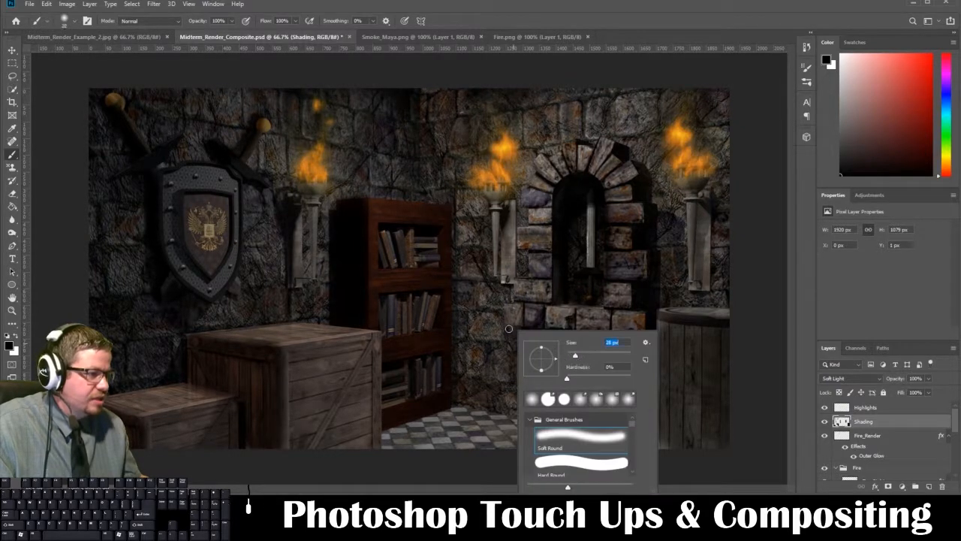
pyautogui.moveTo(514, 341); pyautogui.dragTo(459, 338)
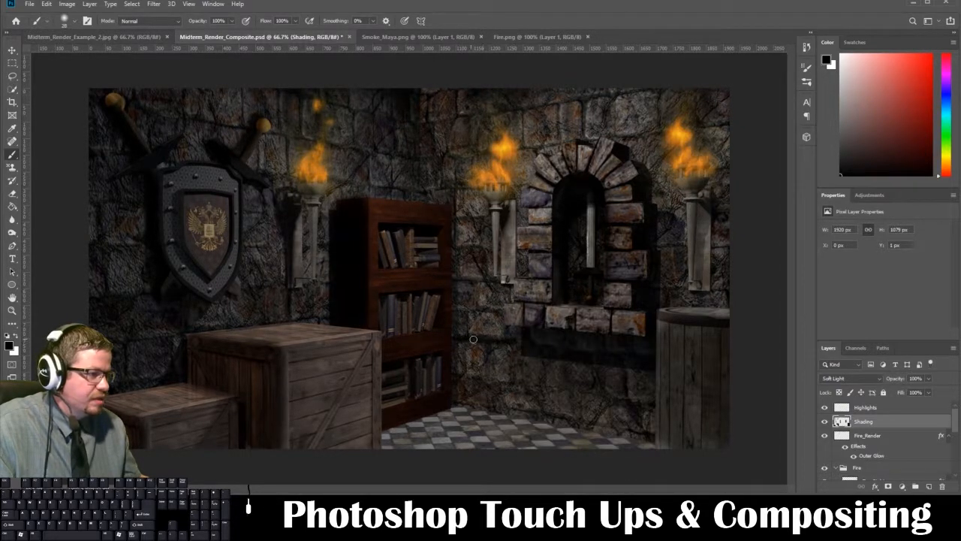
pyautogui.rightClick(521, 343)
pyautogui.moveTo(580, 358); pyautogui.dragTo(574, 355)
pyautogui.click(458, 339)
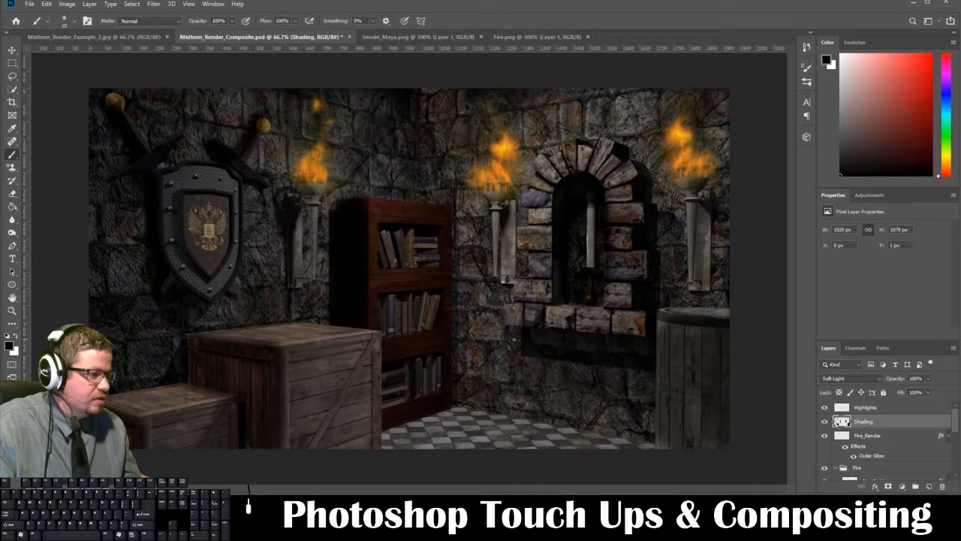
pyautogui.keyDown('shift'); pyautogui.click(522, 342); pyautogui.keyUp('shift')
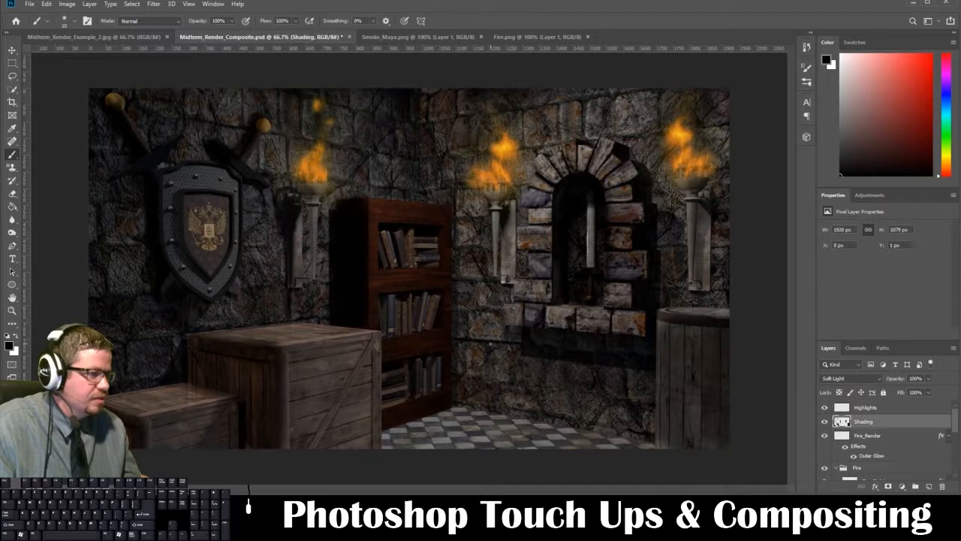
pyautogui.hotkey('ctrl', 'z')
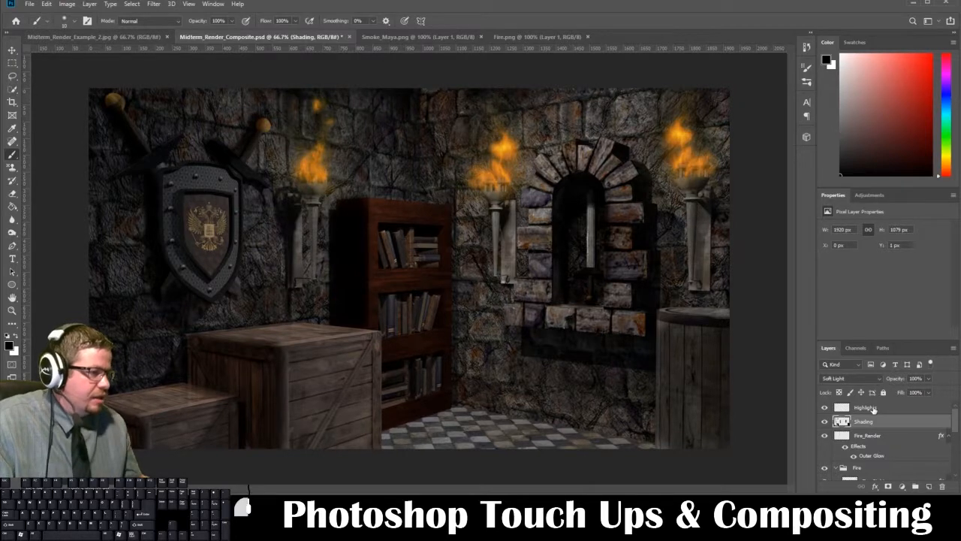
# Step: Make the Highlights layer active and set the soft round brush size to 32 px
pyautogui.click(873, 408)
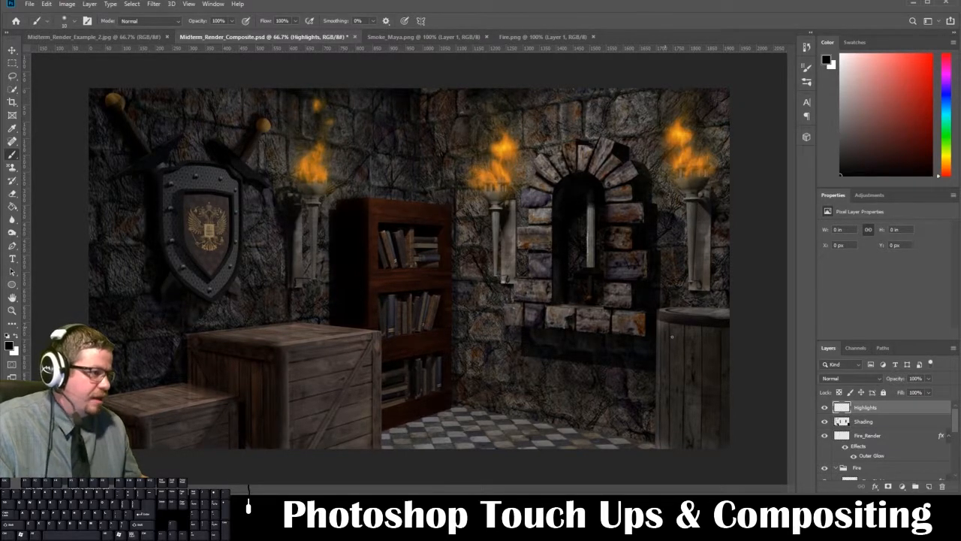
pyautogui.rightClick(394, 242)
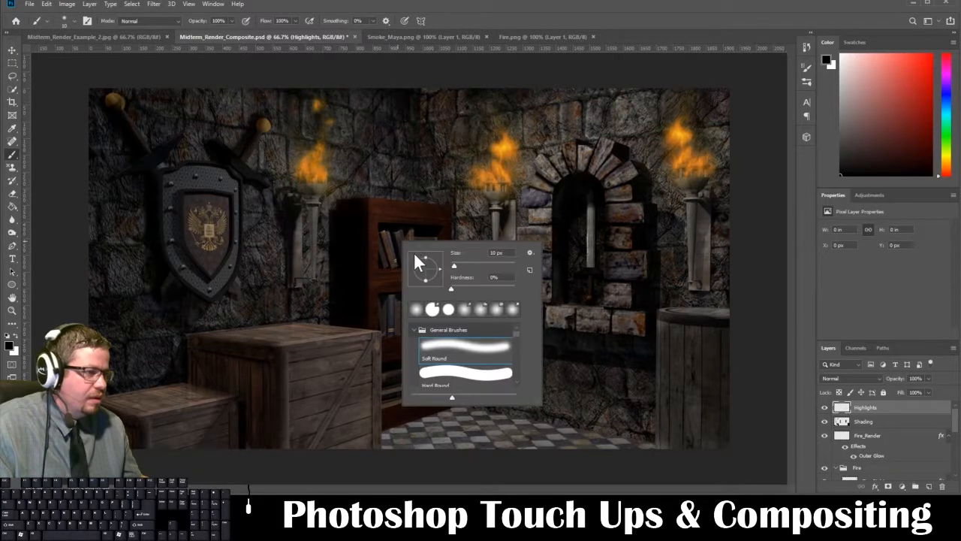
pyautogui.moveTo(449, 263); pyautogui.dragTo(461, 263)
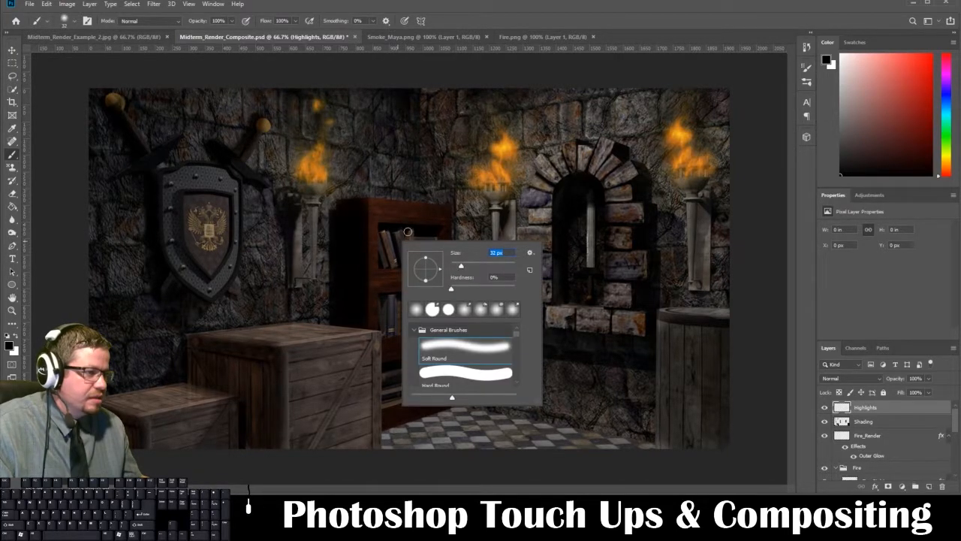
pyautogui.press('Return')
pyautogui.hotkey('ctrl', 'z')
pyautogui.moveTo(405, 229); pyautogui.dragTo(407, 255)
pyautogui.scroll(5, 455, 312)
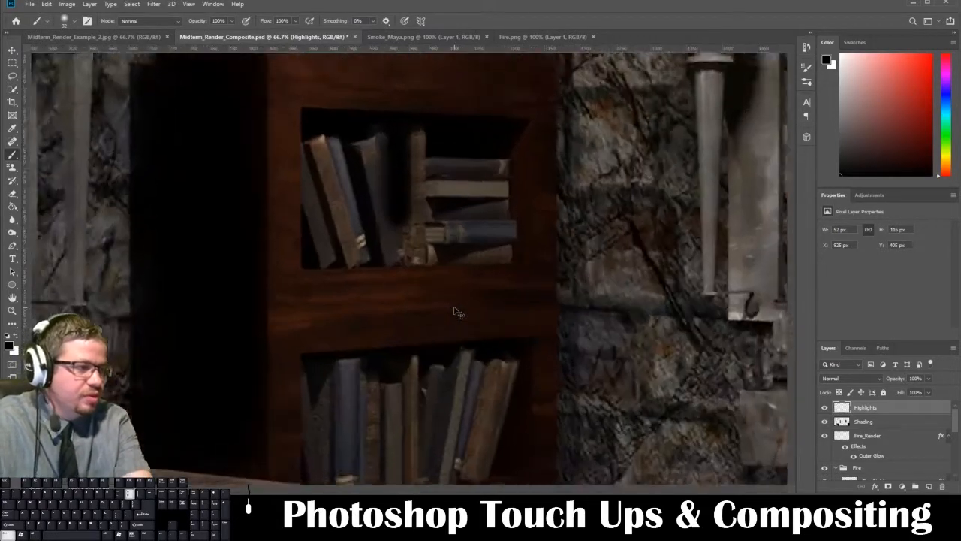
pyautogui.hotkey('ctrl', 'z')
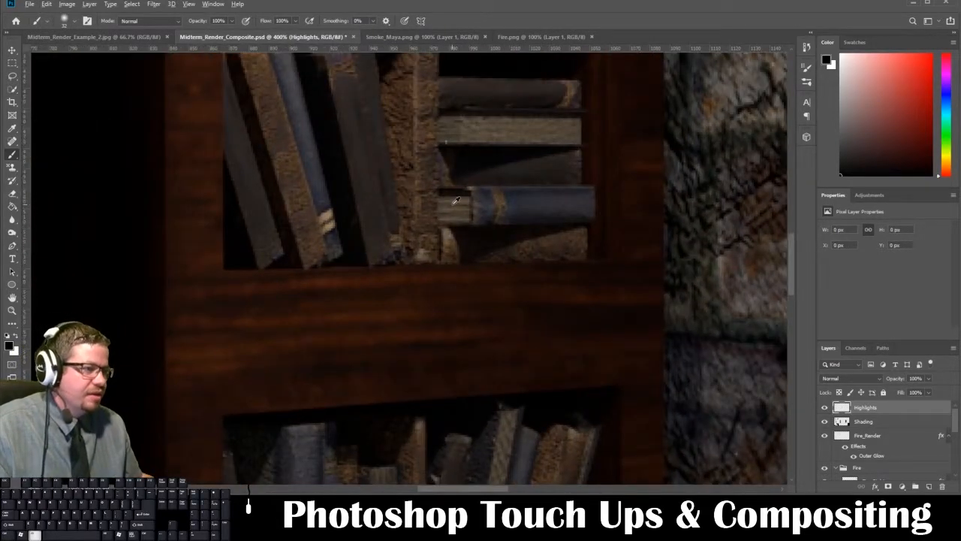
pyautogui.moveTo(454, 180); pyautogui.dragTo(477, 299)
pyautogui.moveTo(422, 180); pyautogui.dragTo(423, 274)
pyautogui.hotkey('ctrl', 'z')
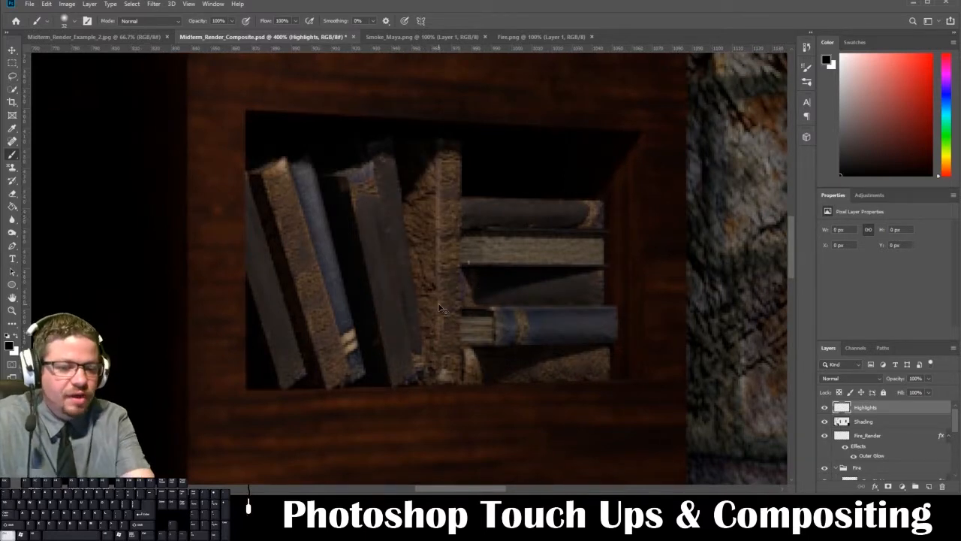
pyautogui.hotkey('ctrl', '0')
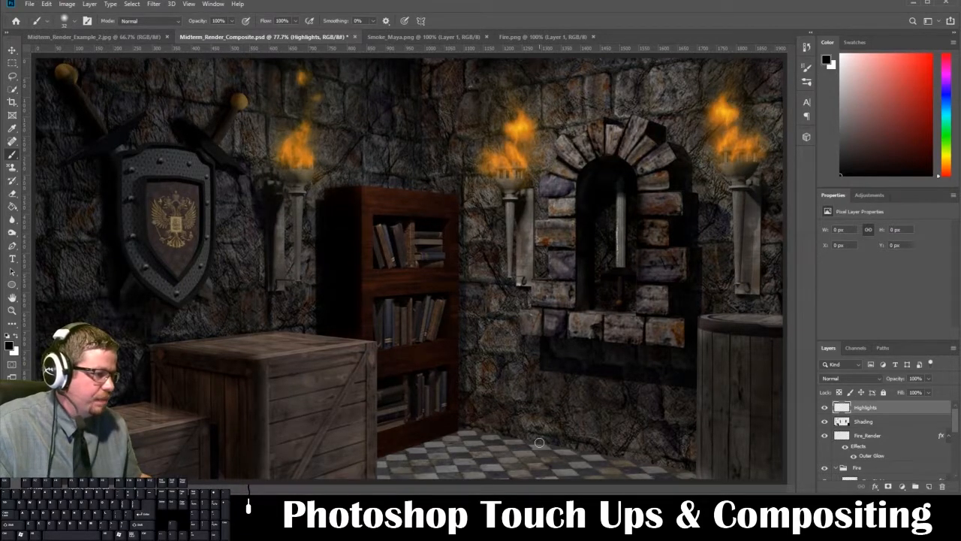
pyautogui.moveTo(540, 443)
pyautogui.mouseDown()
pyautogui.moveTo(674, 468)
pyautogui.moveTo(642, 482)
pyautogui.moveTo(555, 456)
pyautogui.moveTo(770, 420)
pyautogui.moveTo(537, 443)
pyautogui.moveTo(667, 465)
pyautogui.moveTo(617, 482)
pyautogui.moveTo(633, 473)
pyautogui.moveTo(623, 473)
pyautogui.moveTo(630, 467)
pyautogui.moveTo(589, 466)
pyautogui.moveTo(626, 455)
pyautogui.moveTo(608, 484)
pyautogui.moveTo(577, 467)
pyautogui.moveTo(607, 468)
pyautogui.moveTo(511, 443)
pyautogui.moveTo(599, 459)
pyautogui.moveTo(510, 451)
pyautogui.moveTo(647, 470)
pyautogui.moveTo(595, 471)
pyautogui.moveTo(535, 453)
pyautogui.mouseUp()
pyautogui.hotkey('ctrl', 'z')
# Step: On the Shading layer, paint a soft shadow across the checkered floor along the base of the right wall
pyautogui.click(868, 421)
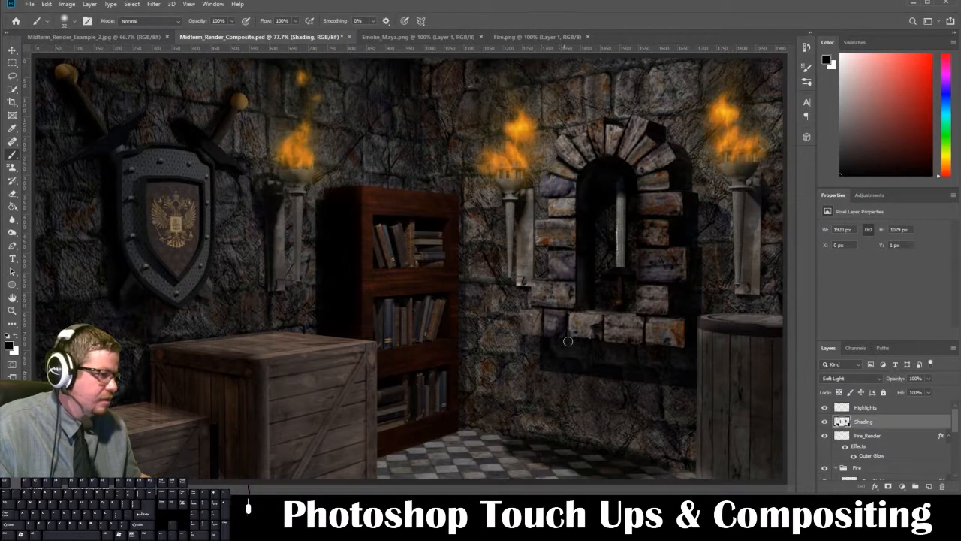
pyautogui.moveTo(669, 464); pyautogui.dragTo(657, 479)
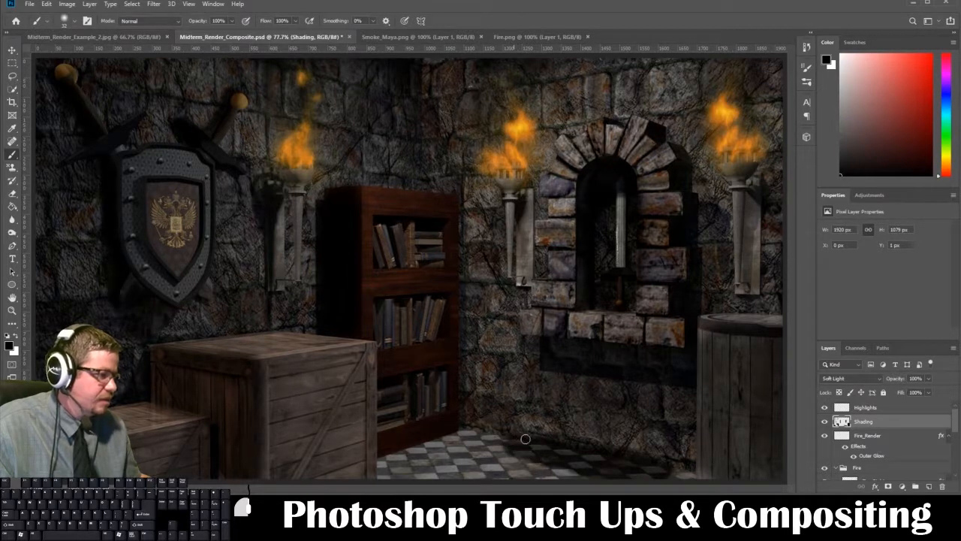
pyautogui.moveTo(525, 439); pyautogui.dragTo(564, 447)
pyautogui.moveTo(552, 357)
pyautogui.mouseDown()
pyautogui.moveTo(531, 436)
pyautogui.moveTo(556, 388)
pyautogui.moveTo(546, 381)
pyautogui.moveTo(556, 434)
pyautogui.moveTo(575, 394)
pyautogui.moveTo(606, 377)
pyautogui.mouseUp()
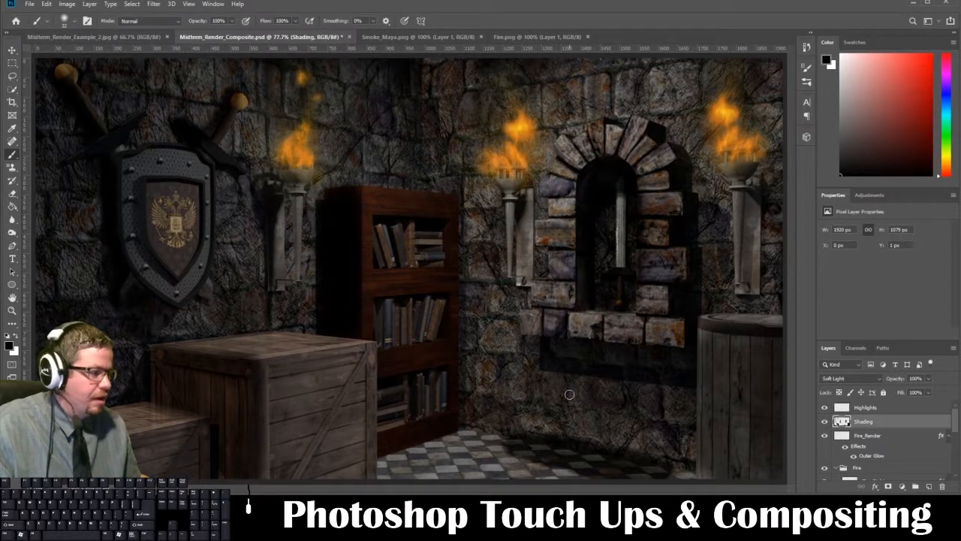
pyautogui.hotkey('ctrl', 'z')
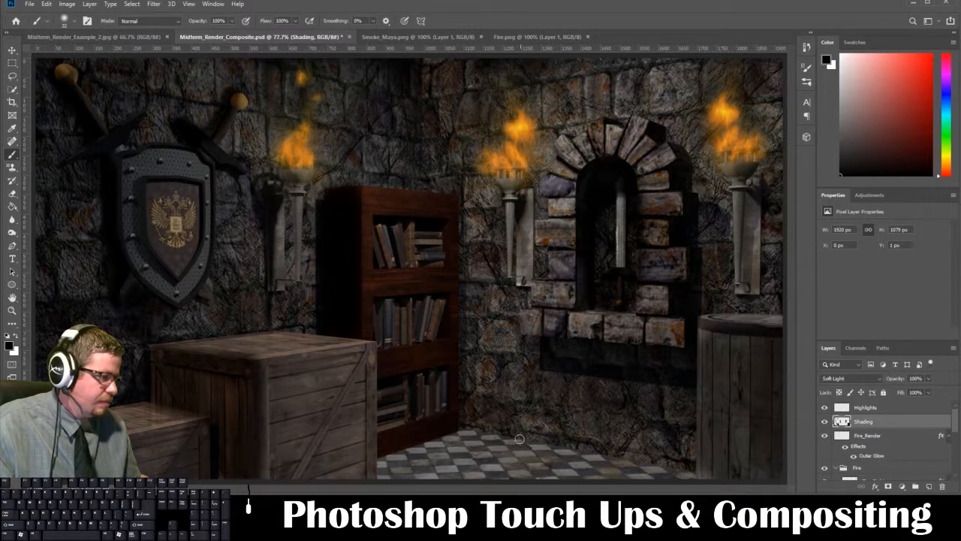
pyautogui.moveTo(519, 438)
pyautogui.mouseDown()
pyautogui.moveTo(575, 448)
pyautogui.moveTo(600, 476)
pyautogui.moveTo(666, 494)
pyautogui.moveTo(585, 483)
pyautogui.moveTo(638, 482)
pyautogui.moveTo(645, 499)
pyautogui.moveTo(653, 498)
pyautogui.moveTo(633, 478)
pyautogui.moveTo(518, 453)
pyautogui.moveTo(521, 441)
pyautogui.moveTo(597, 482)
pyautogui.moveTo(597, 461)
pyautogui.moveTo(652, 470)
pyautogui.moveTo(634, 476)
pyautogui.moveTo(593, 467)
pyautogui.moveTo(663, 468)
pyautogui.mouseUp()
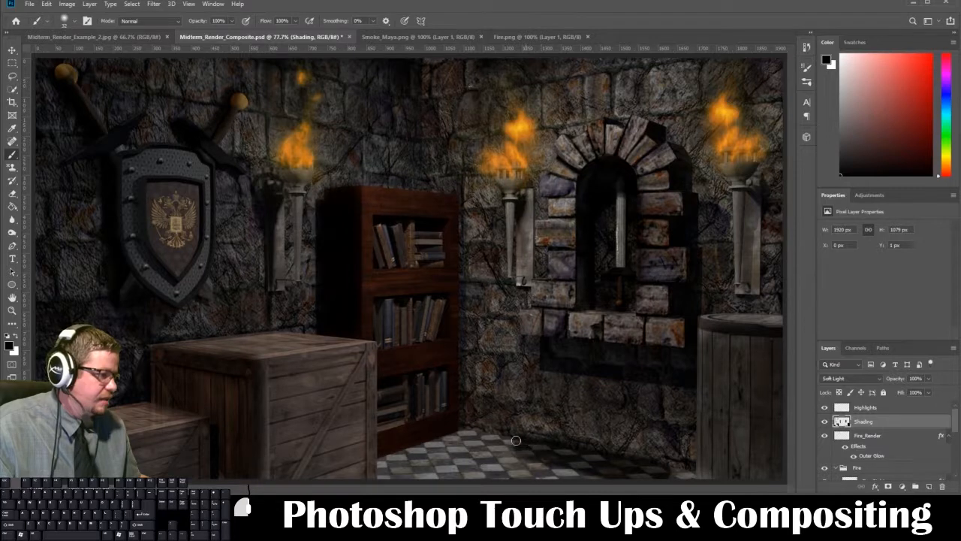
pyautogui.moveTo(516, 440)
pyautogui.mouseDown()
pyautogui.moveTo(537, 459)
pyautogui.moveTo(577, 464)
pyautogui.mouseUp()
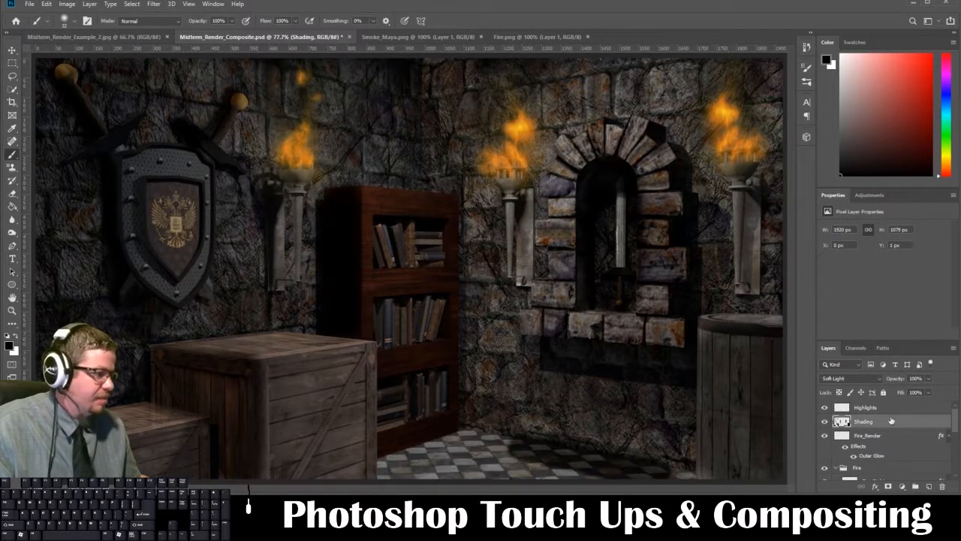
# Step: Set the Highlights layer's blend mode to Soft Light
pyautogui.click(865, 408)
pyautogui.click(862, 379)
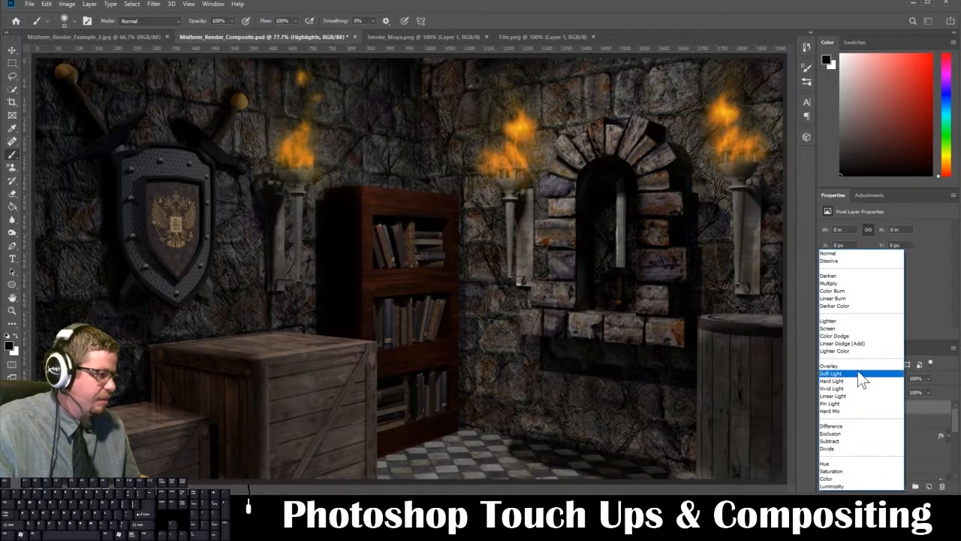
pyautogui.click(862, 374)
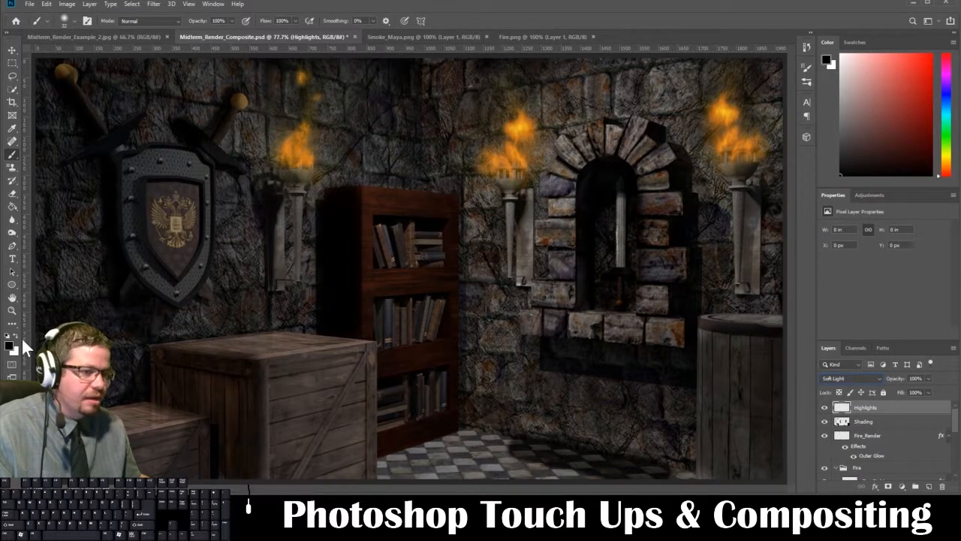
# Step: Swap the foreground color to white and enlarge the soft round brush for painting on the Highlights layer
pyautogui.click(18, 337)
pyautogui.rightClick(228, 379)
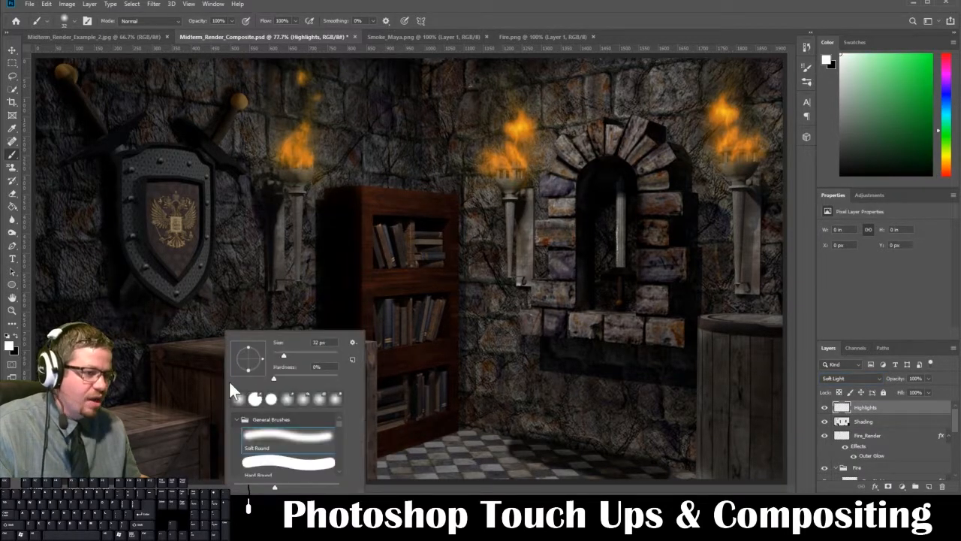
pyautogui.click(290, 350)
pyautogui.moveTo(292, 350); pyautogui.dragTo(294, 350)
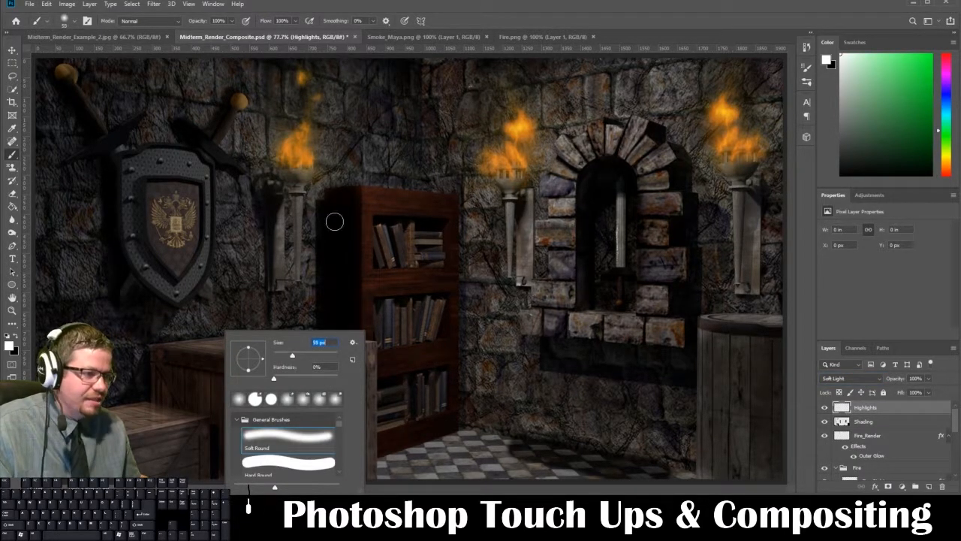